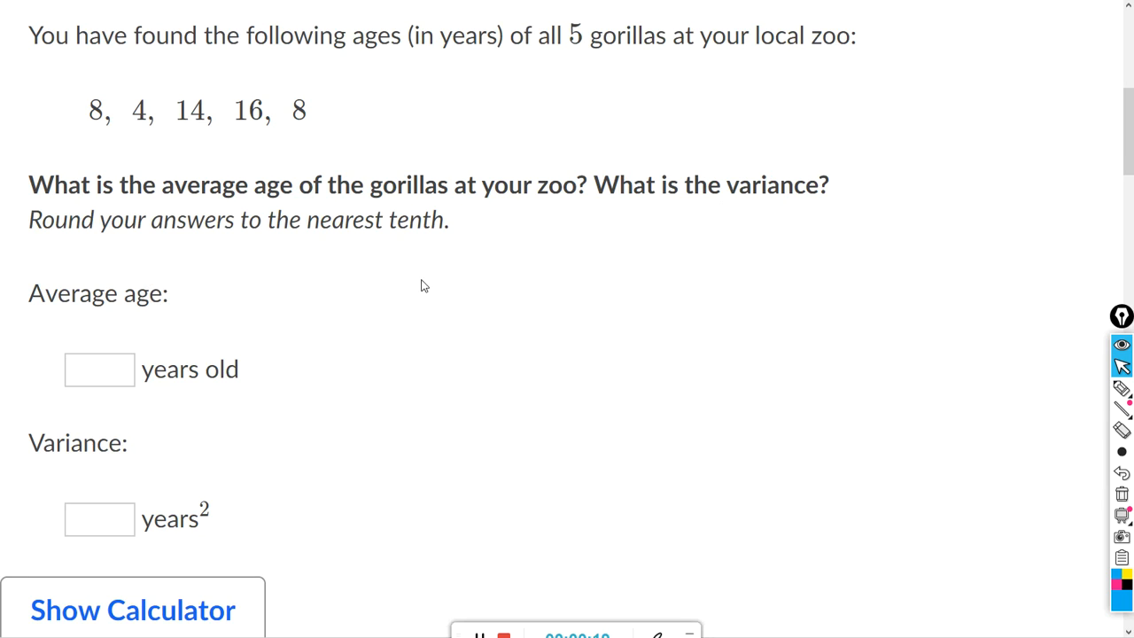
Handwrite an arrow and the note "one decimal" beneath the instruction to round to the nearest tenth.
{"action": "mouse_move", "coordinate": [1118, 390]}
{"action": "left_click", "coordinate": [1054, 388]}
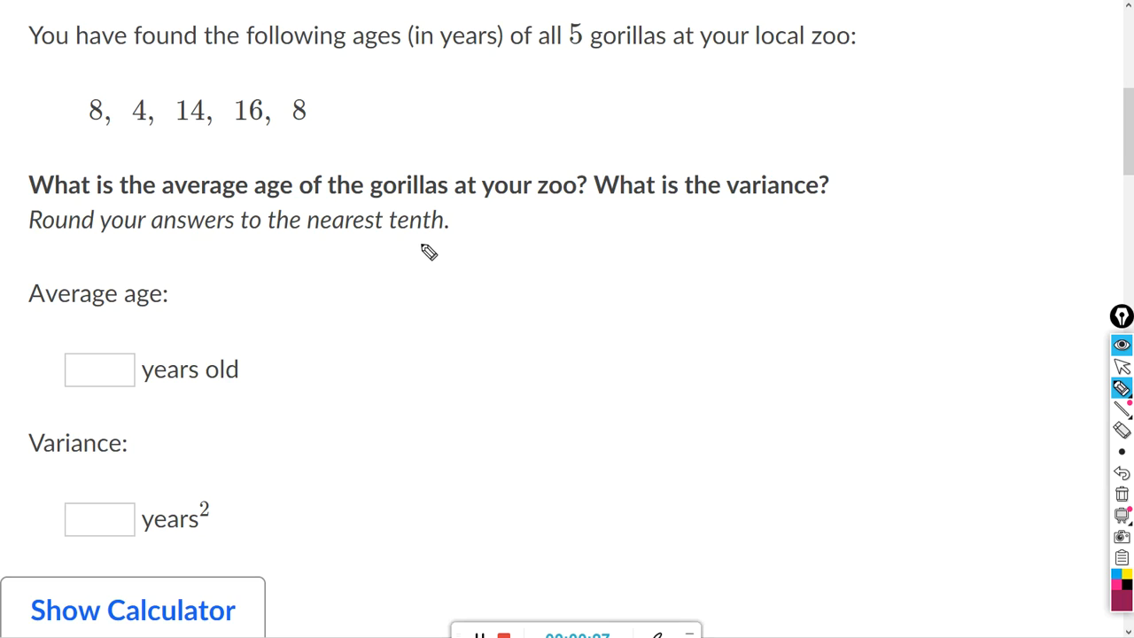
{"action": "mouse_move", "coordinate": [431, 245]}
{"action": "left_mouse_down"}
{"action": "mouse_move", "coordinate": [458, 258]}
{"action": "mouse_move", "coordinate": [446, 250]}
{"action": "mouse_move", "coordinate": [488, 249]}
{"action": "mouse_move", "coordinate": [504, 263]}
{"action": "mouse_move", "coordinate": [606, 258]}
{"action": "mouse_move", "coordinate": [606, 244]}
{"action": "mouse_move", "coordinate": [623, 259]}
{"action": "mouse_move", "coordinate": [663, 243]}
{"action": "left_mouse_up"}
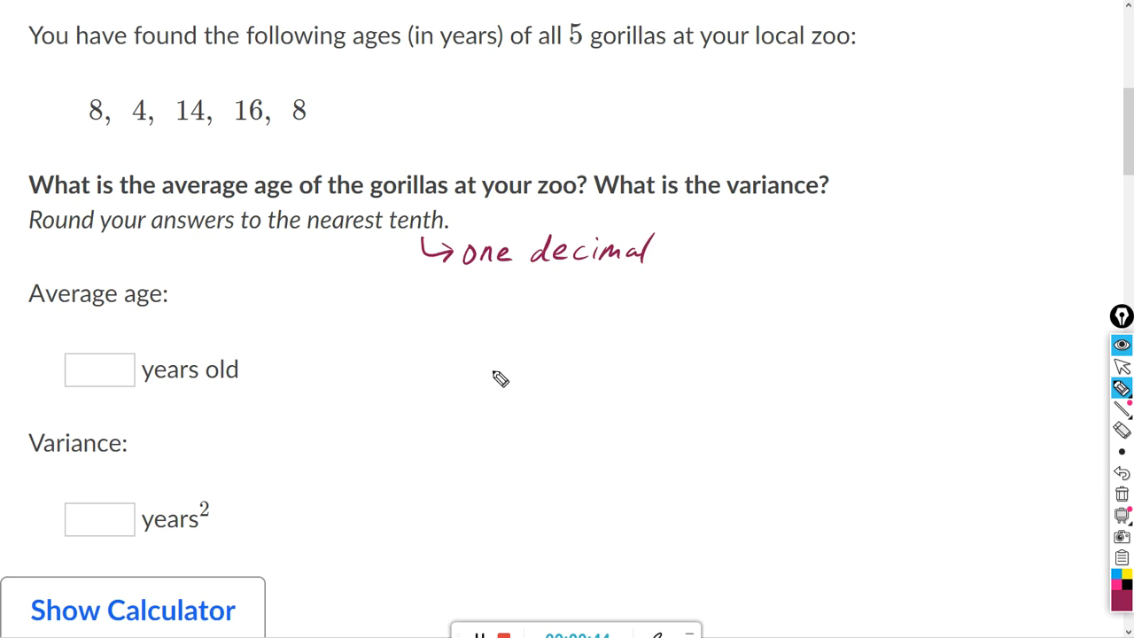
Handwrite "sample" and "population" beside the answer fields, double-underline "all" in the question, and circle "population".
{"action": "mouse_move", "coordinate": [502, 369]}
{"action": "left_mouse_down"}
{"action": "mouse_move", "coordinate": [483, 387]}
{"action": "mouse_move", "coordinate": [602, 380]}
{"action": "left_mouse_up"}
{"action": "mouse_move", "coordinate": [689, 370]}
{"action": "left_mouse_down"}
{"action": "mouse_move", "coordinate": [690, 380]}
{"action": "mouse_move", "coordinate": [724, 381]}
{"action": "left_mouse_up"}
{"action": "mouse_move", "coordinate": [728, 376]}
{"action": "left_mouse_down"}
{"action": "mouse_move", "coordinate": [726, 399]}
{"action": "mouse_move", "coordinate": [762, 375]}
{"action": "mouse_move", "coordinate": [827, 369]}
{"action": "mouse_move", "coordinate": [867, 381]}
{"action": "left_mouse_up"}
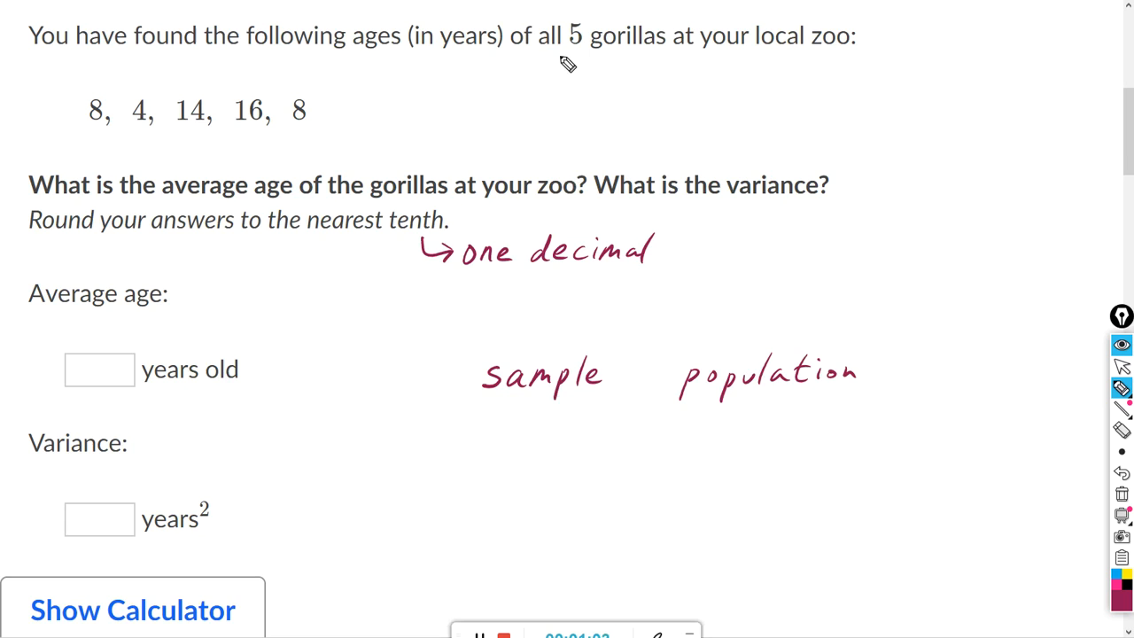
{"action": "mouse_move", "coordinate": [551, 50]}
{"action": "left_mouse_down"}
{"action": "mouse_move", "coordinate": [539, 50]}
{"action": "mouse_move", "coordinate": [564, 56]}
{"action": "left_mouse_up"}
{"action": "mouse_move", "coordinate": [778, 335]}
{"action": "left_mouse_down"}
{"action": "mouse_move", "coordinate": [789, 340]}
{"action": "mouse_move", "coordinate": [704, 343]}
{"action": "mouse_move", "coordinate": [651, 403]}
{"action": "mouse_move", "coordinate": [747, 418]}
{"action": "mouse_move", "coordinate": [857, 412]}
{"action": "mouse_move", "coordinate": [855, 355]}
{"action": "mouse_move", "coordinate": [797, 328]}
{"action": "left_mouse_up"}
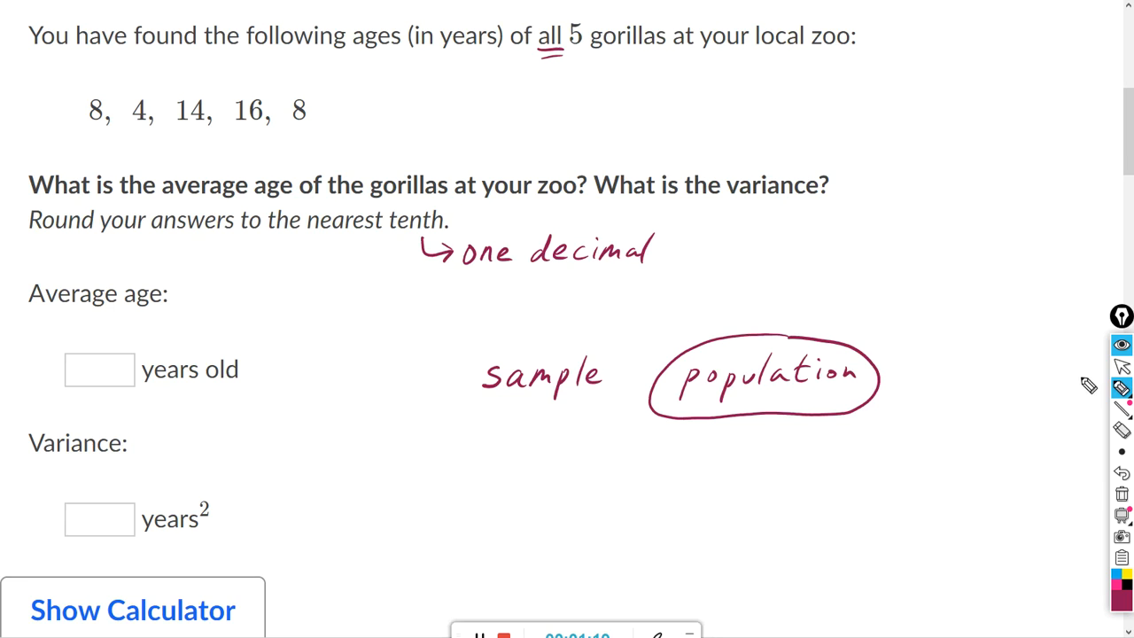
Copy the five gorilla ages from the exercise and paste them as 8,4,14,16,8 into cell A2 of the Google Sheets spreadsheet.
{"action": "left_click", "coordinate": [1122, 365]}
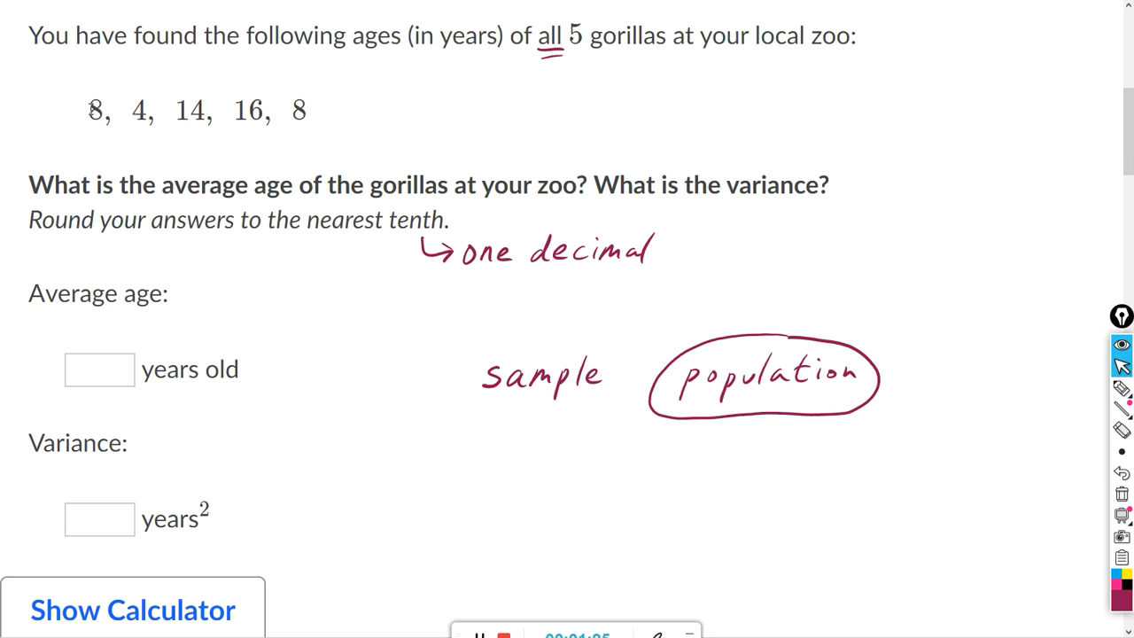
{"action": "left_click_drag", "start_coordinate": [95, 109], "coordinate": [307, 110]}
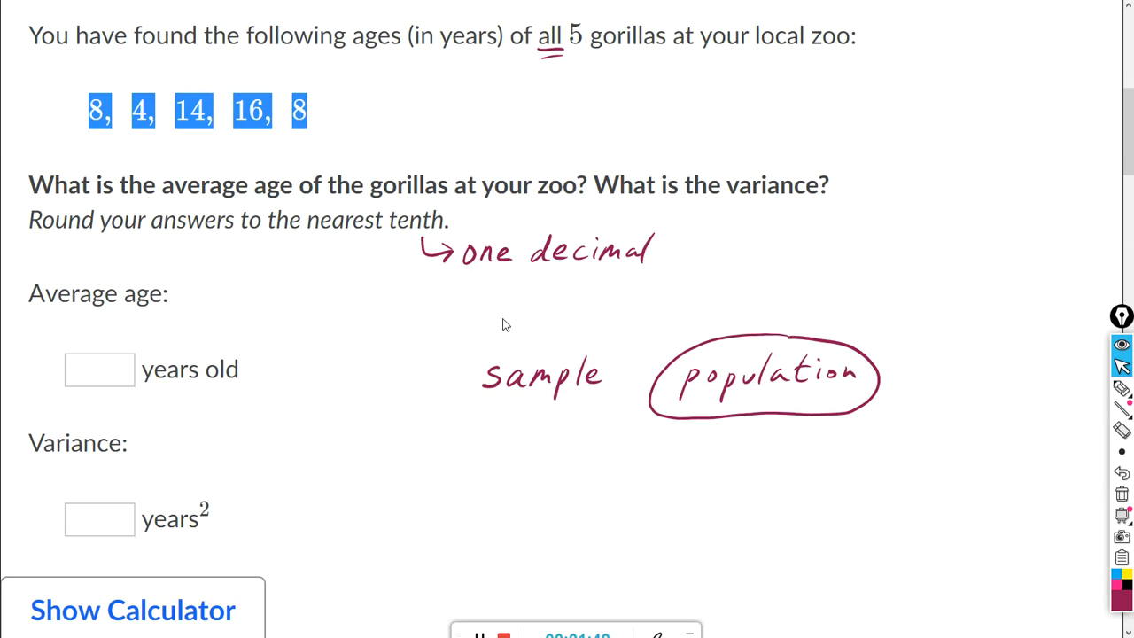
{"action": "left_click", "coordinate": [481, 637]}
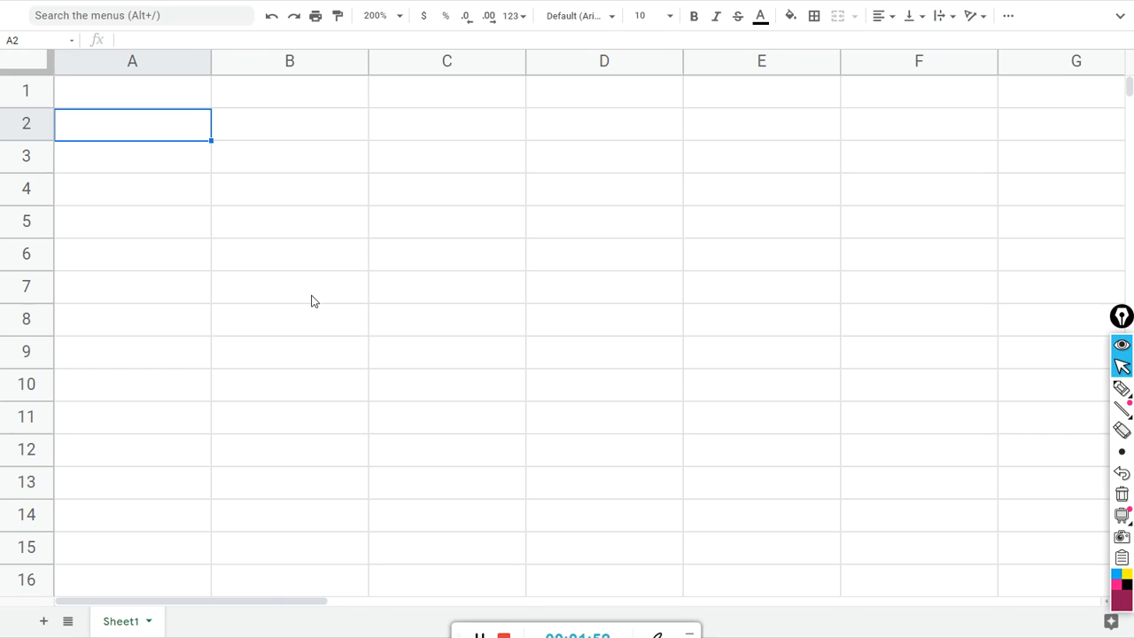
{"action": "type", "text": "8,4,14,16,8"}
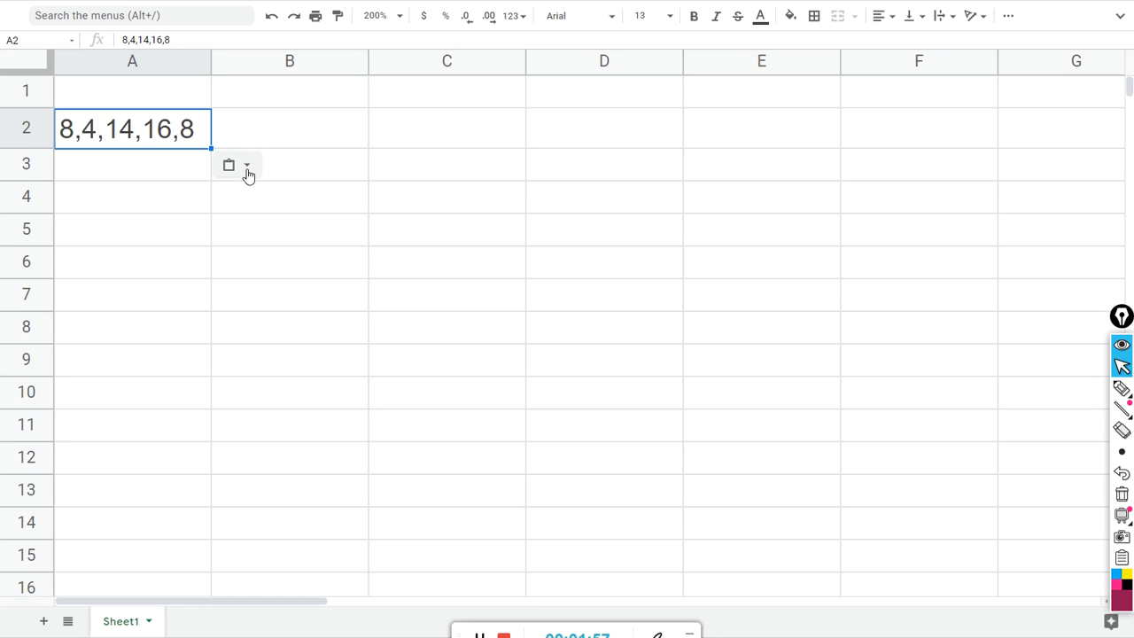
Split the comma-separated ages in A2 into separate columns across row 2.
{"action": "left_click", "coordinate": [1120, 16]}
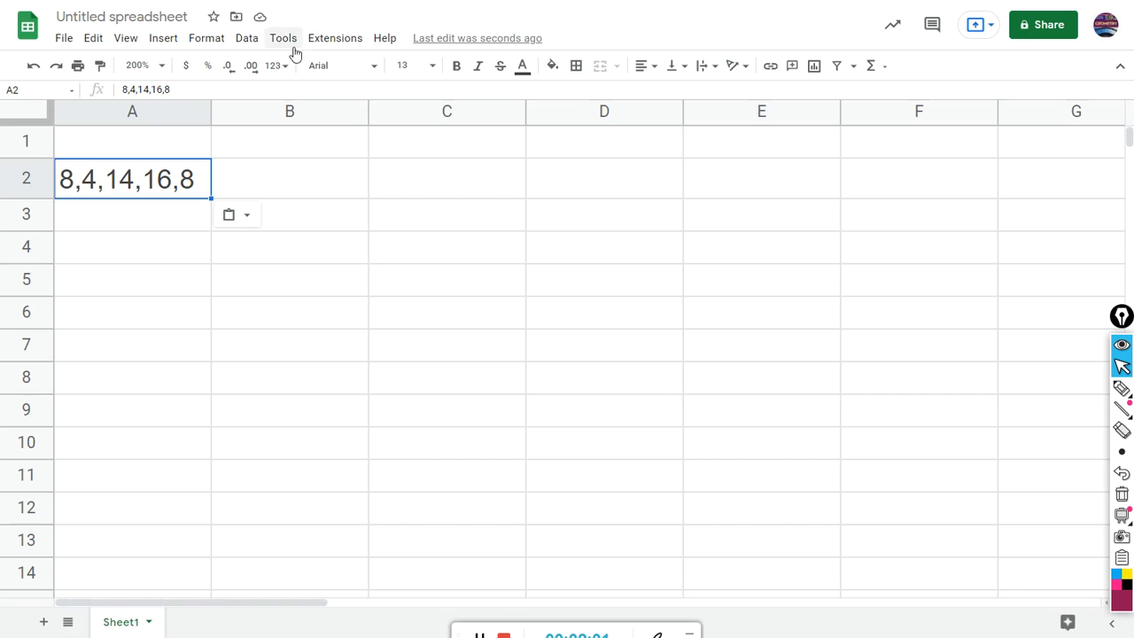
{"action": "left_click", "coordinate": [247, 40]}
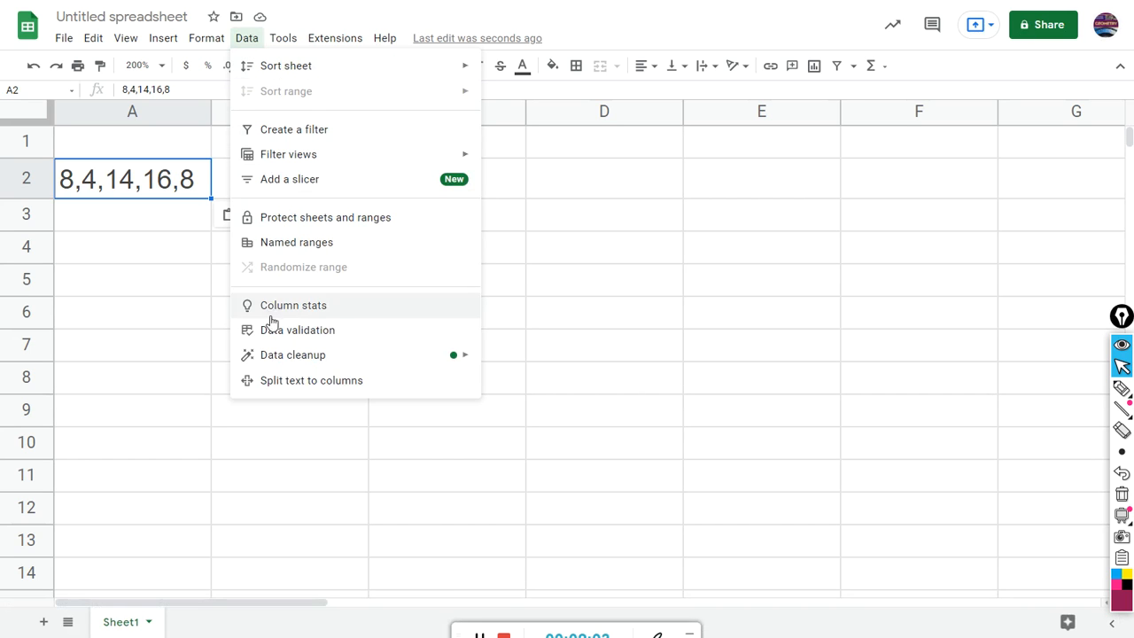
{"action": "left_click", "coordinate": [277, 384]}
{"action": "left_click", "coordinate": [265, 262]}
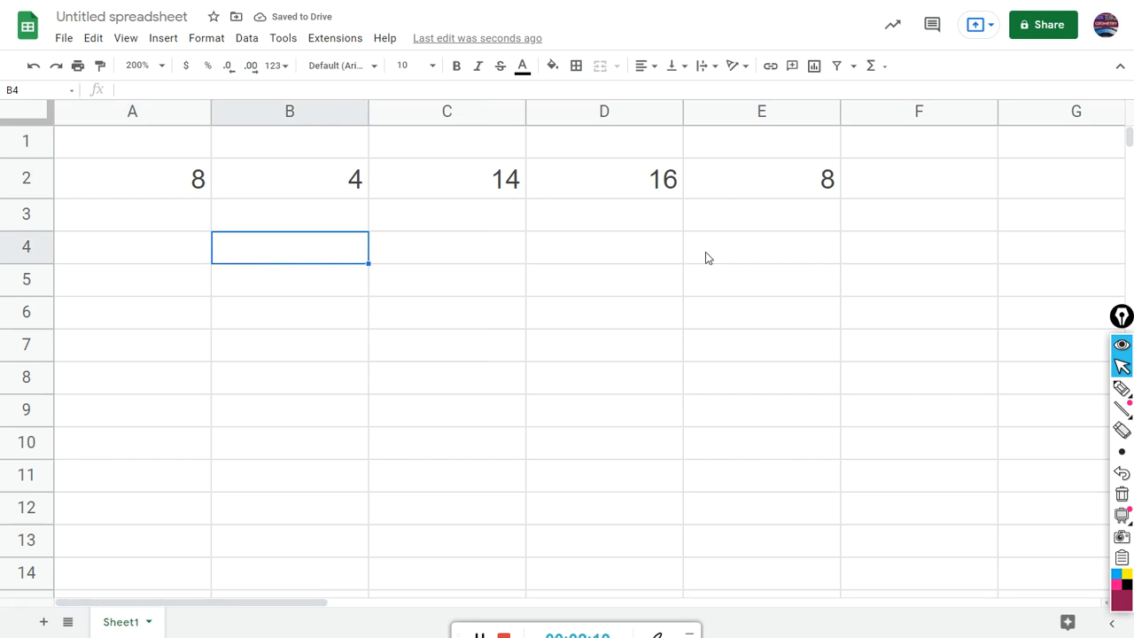
Calculate the average age in F2 with the AVERAGE function over A2:E2.
{"action": "left_click", "coordinate": [881, 183]}
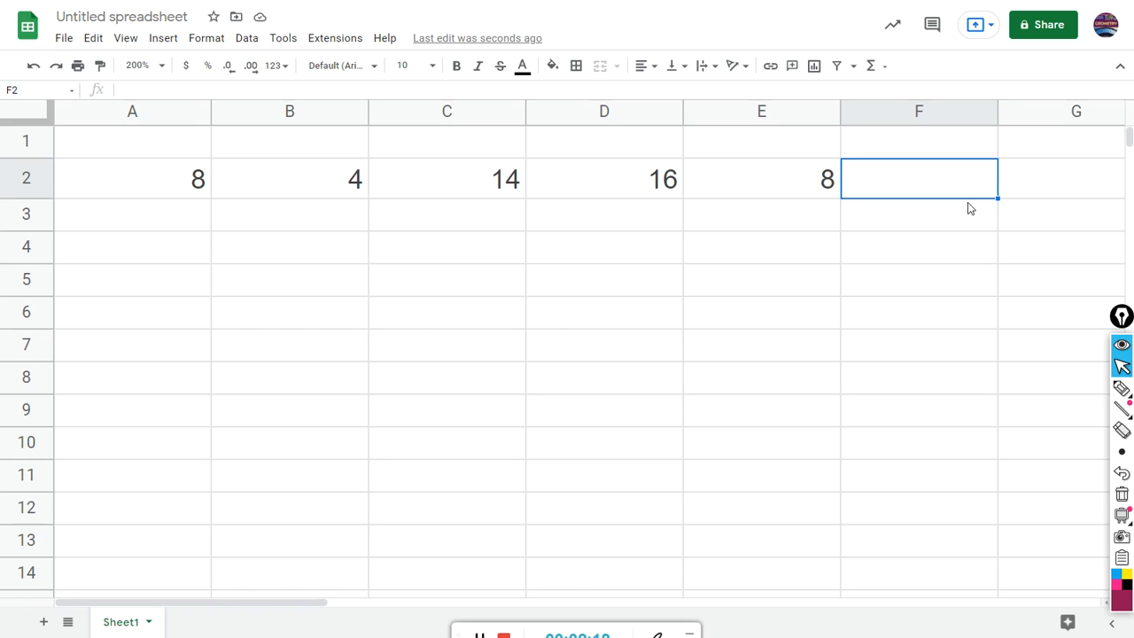
{"action": "type", "text": "="}
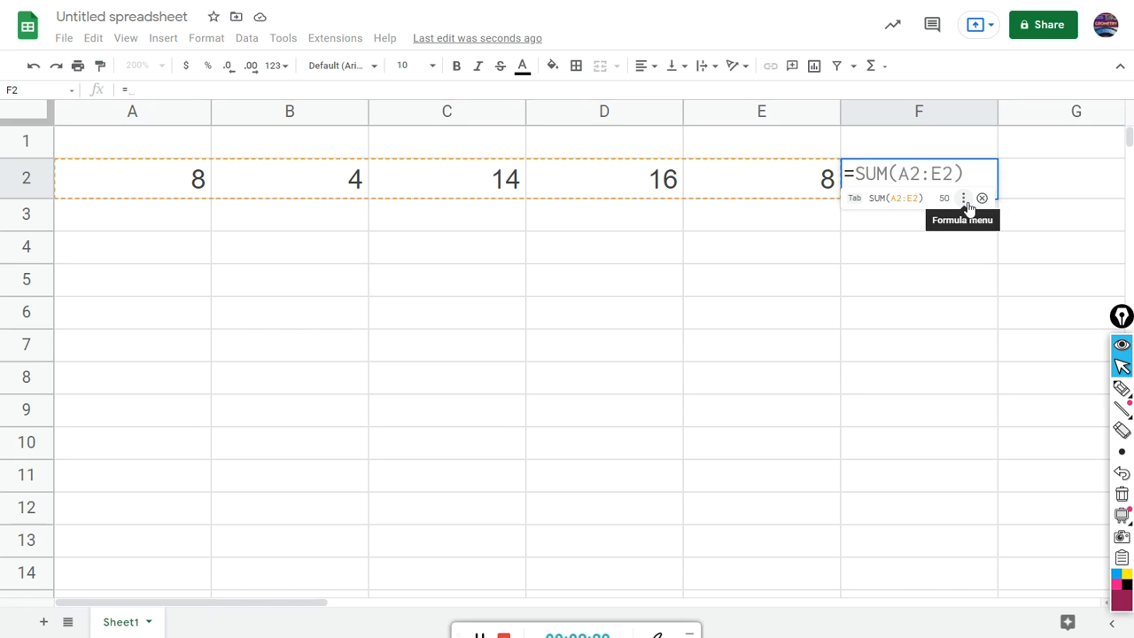
{"action": "type", "text": "av"}
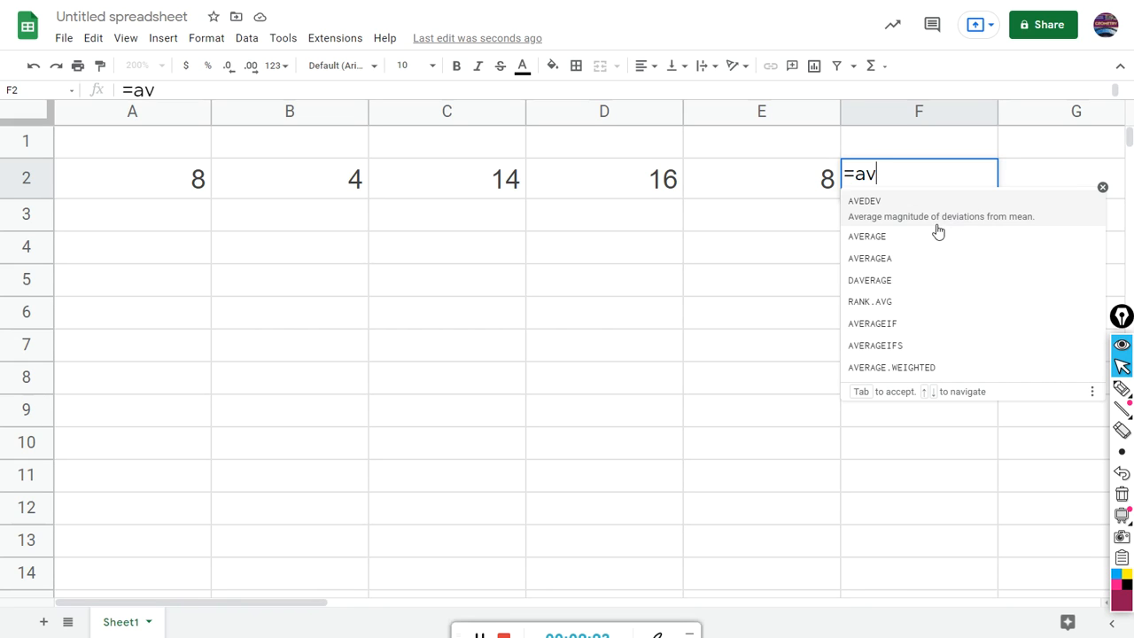
{"action": "left_click", "coordinate": [869, 237]}
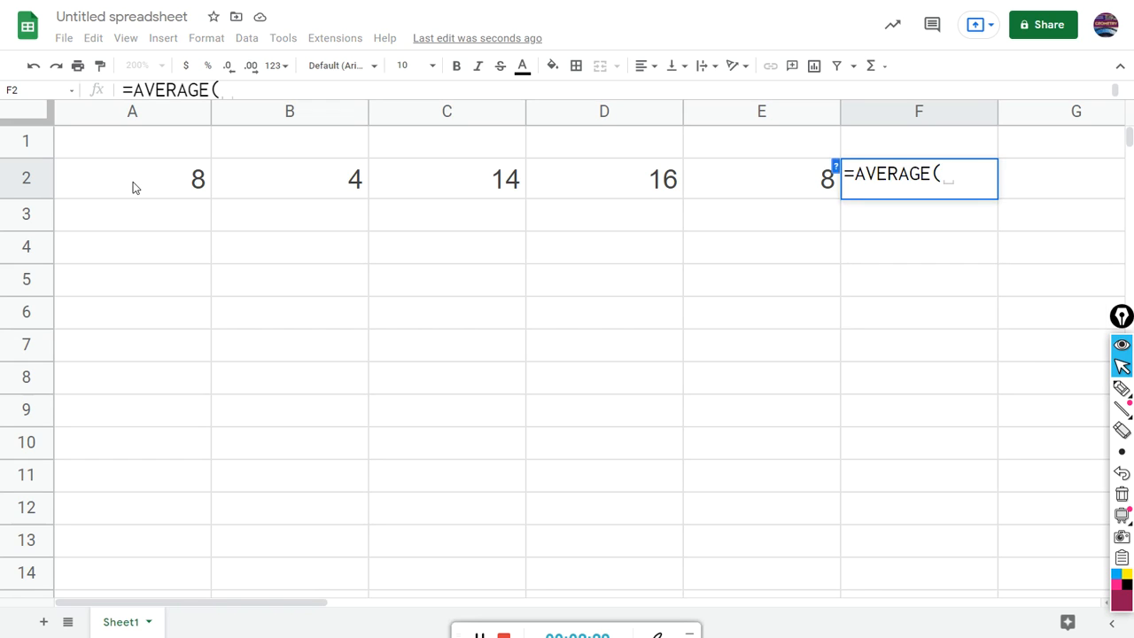
{"action": "left_click_drag", "start_coordinate": [133, 181], "coordinate": [699, 188]}
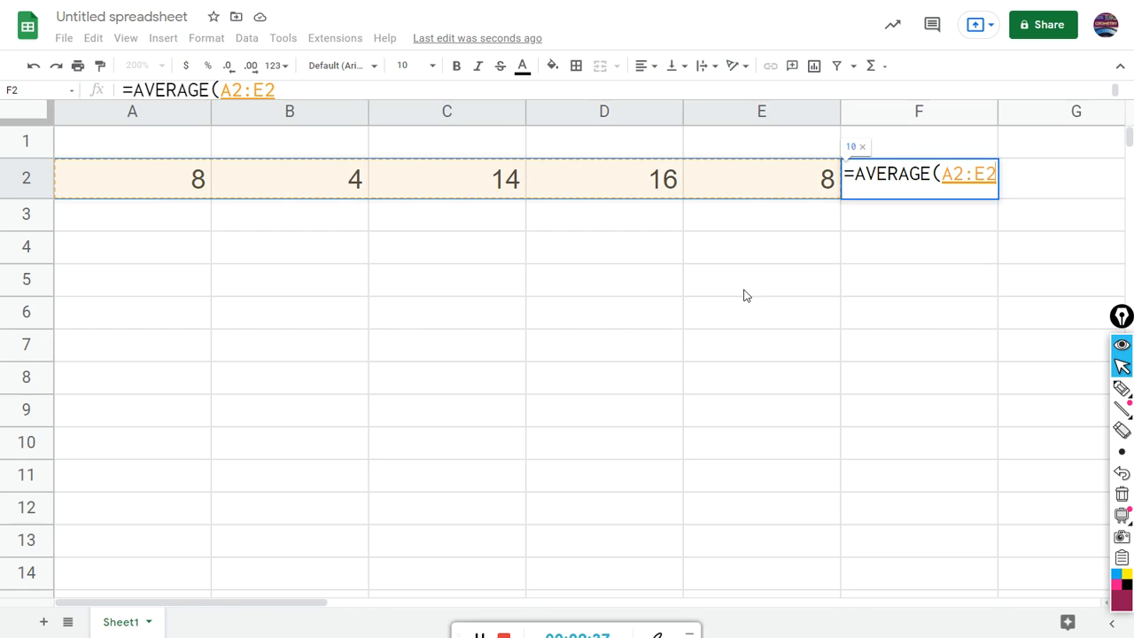
{"action": "key", "text": "Return"}
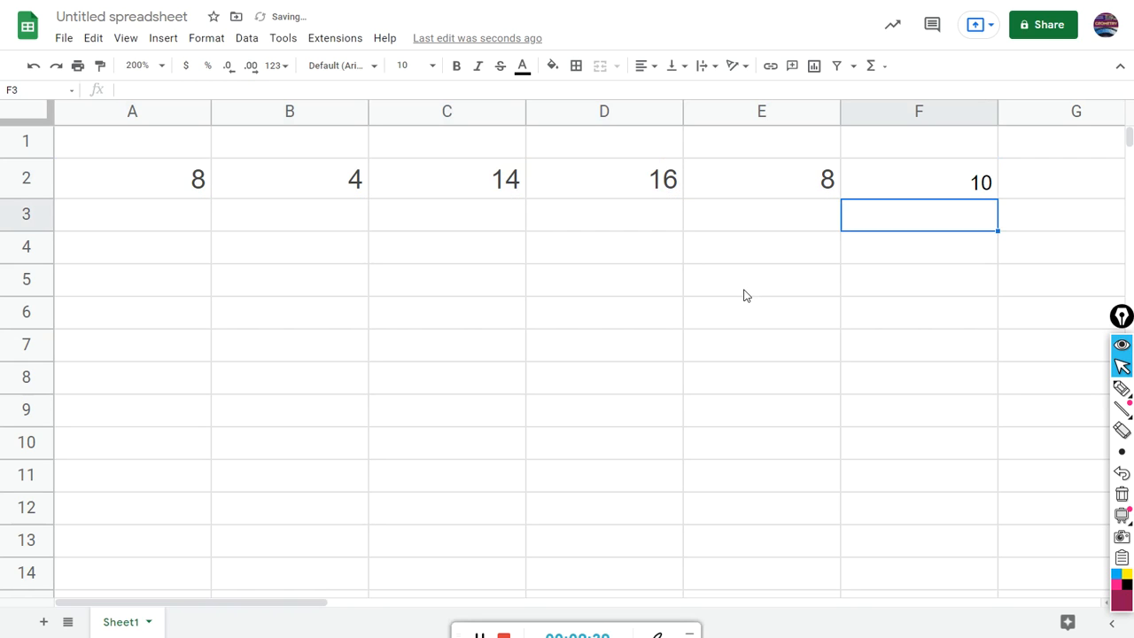
Format the average in F2 as bold and underlined.
{"action": "left_click", "coordinate": [883, 183]}
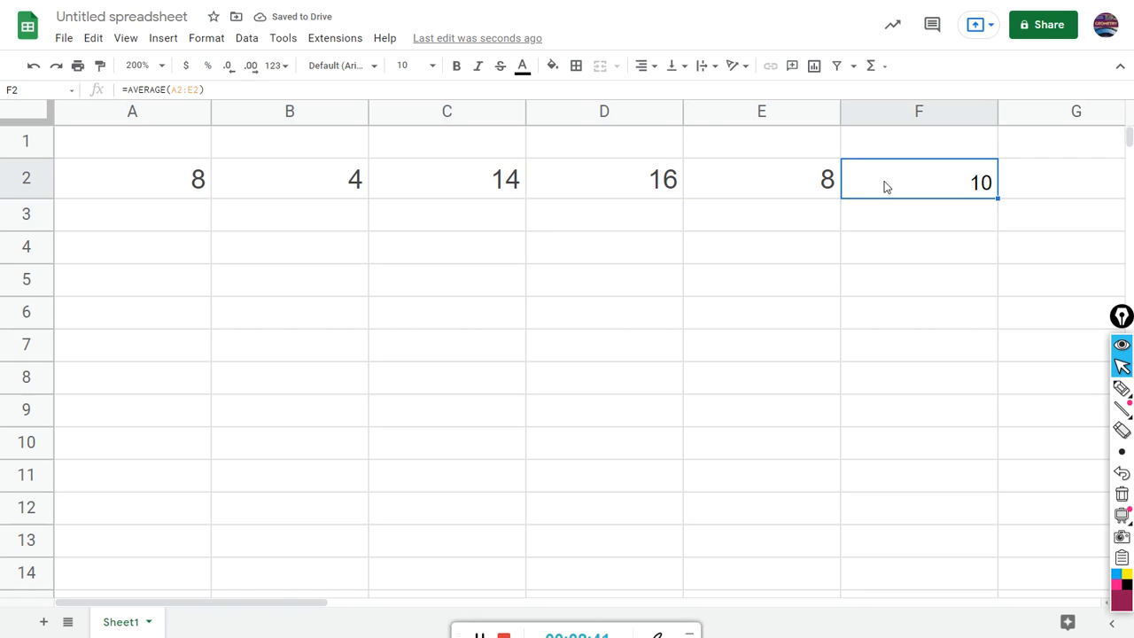
{"action": "left_click", "coordinate": [456, 65]}
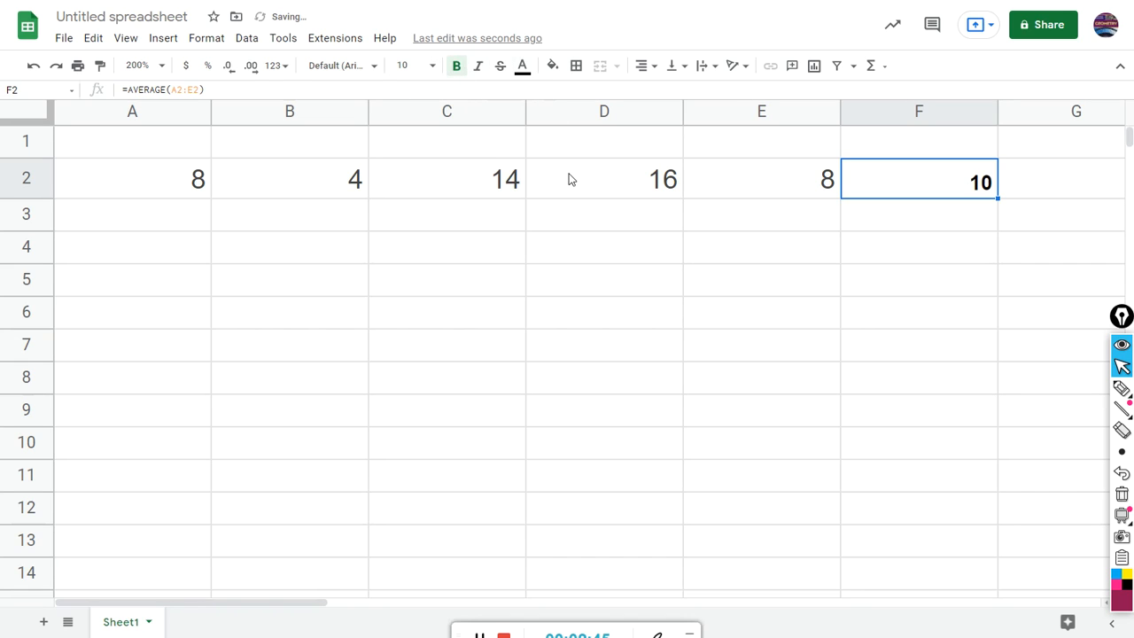
{"action": "key", "text": "ctrl+u"}
Try displaying the average in F2 with three decimal places and return it to a whole number.
{"action": "left_click", "coordinate": [253, 74]}
{"action": "left_click", "coordinate": [253, 75]}
{"action": "left_click", "coordinate": [252, 74]}
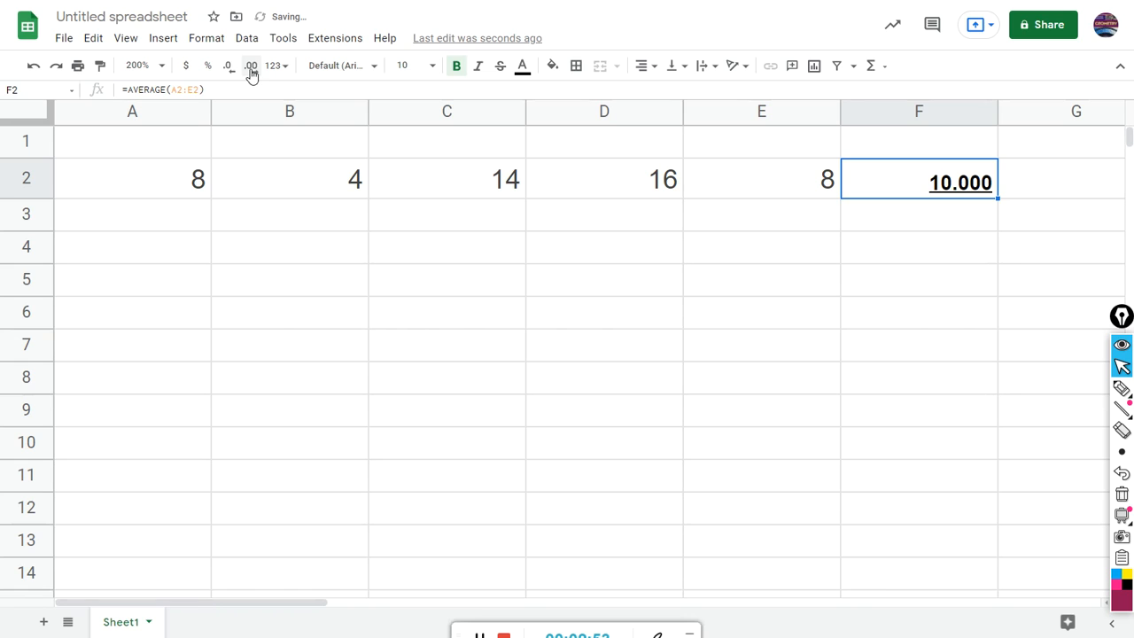
{"action": "left_click", "coordinate": [232, 74]}
{"action": "left_click", "coordinate": [232, 74]}
{"action": "left_click", "coordinate": [232, 75]}
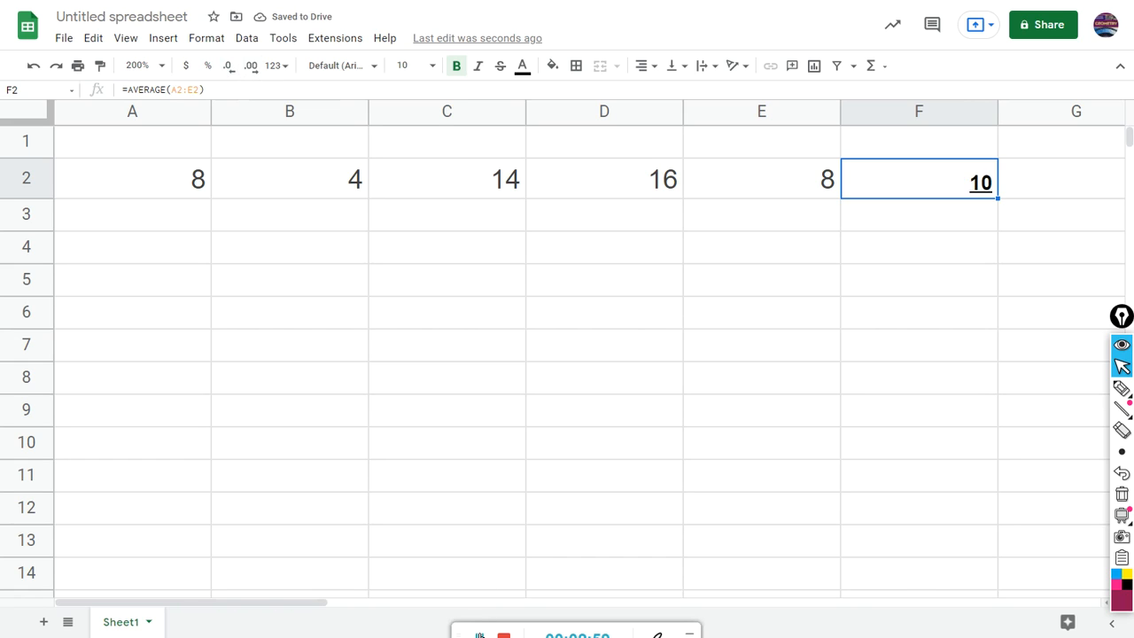
Calculate the population variance of the ages in F3 with the VAR.P function over A2:E2.
{"action": "left_click", "coordinate": [897, 224]}
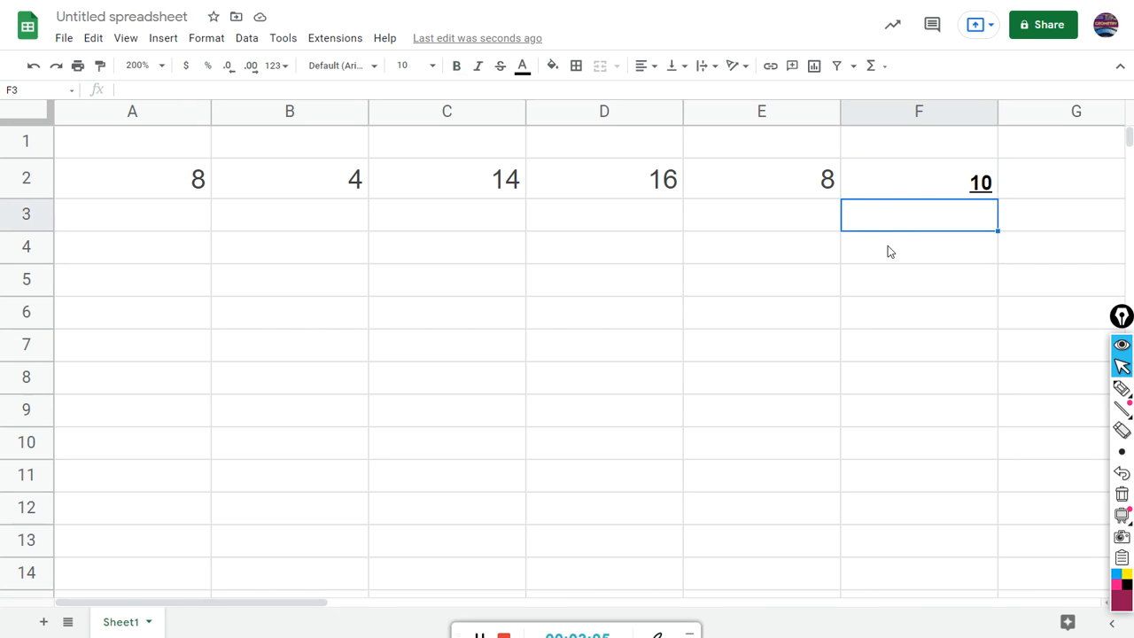
{"action": "type", "text": "="}
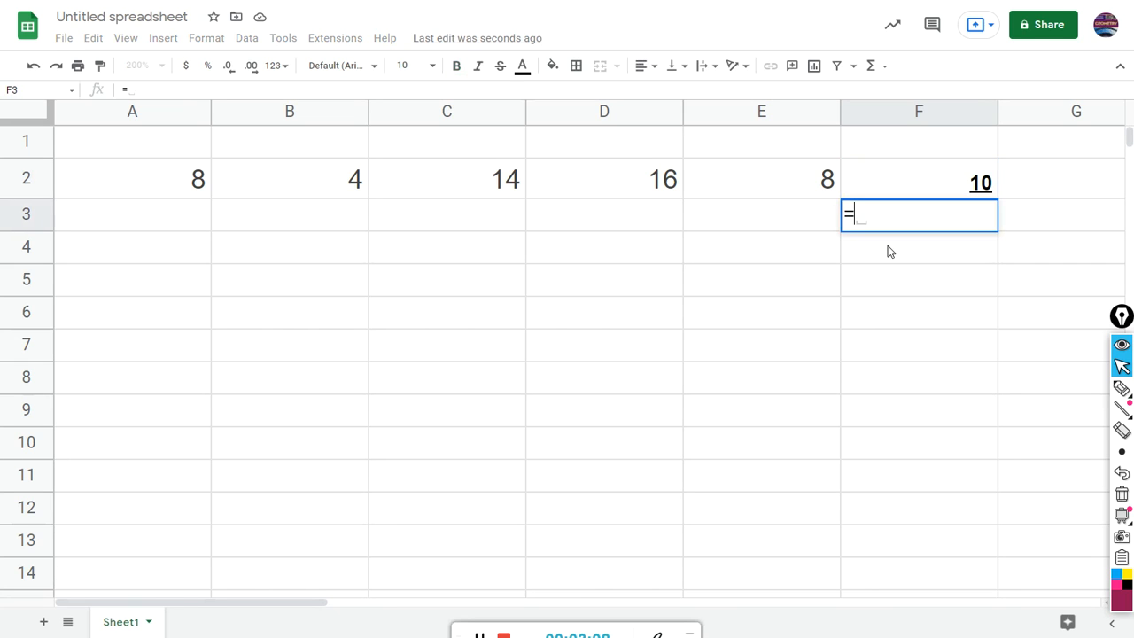
{"action": "type", "text": "v"}
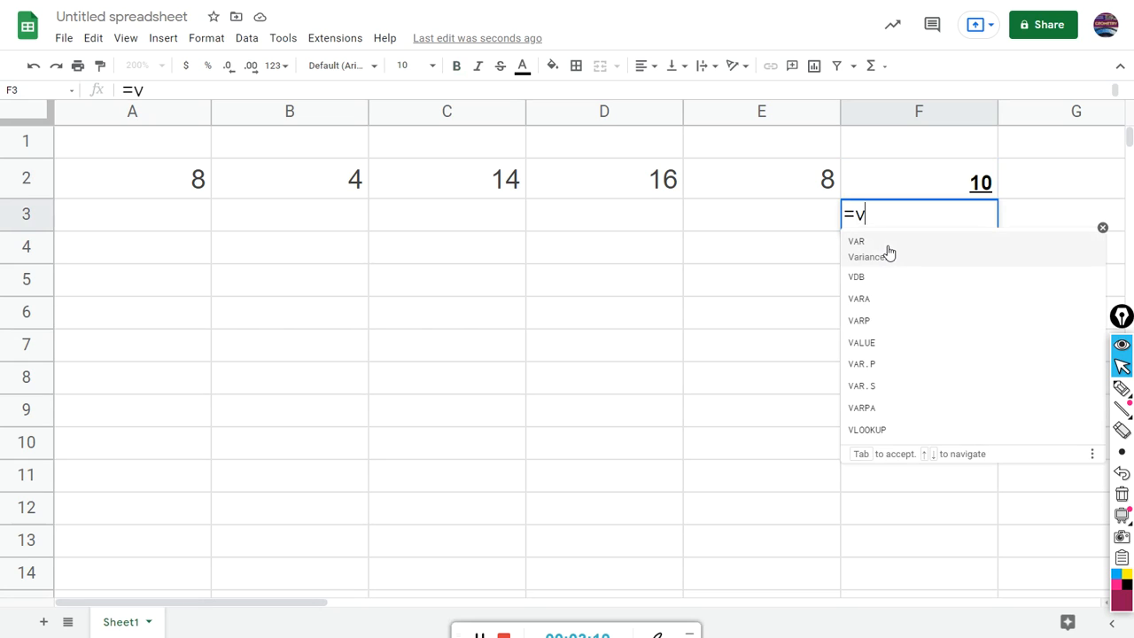
{"action": "type", "text": "ar"}
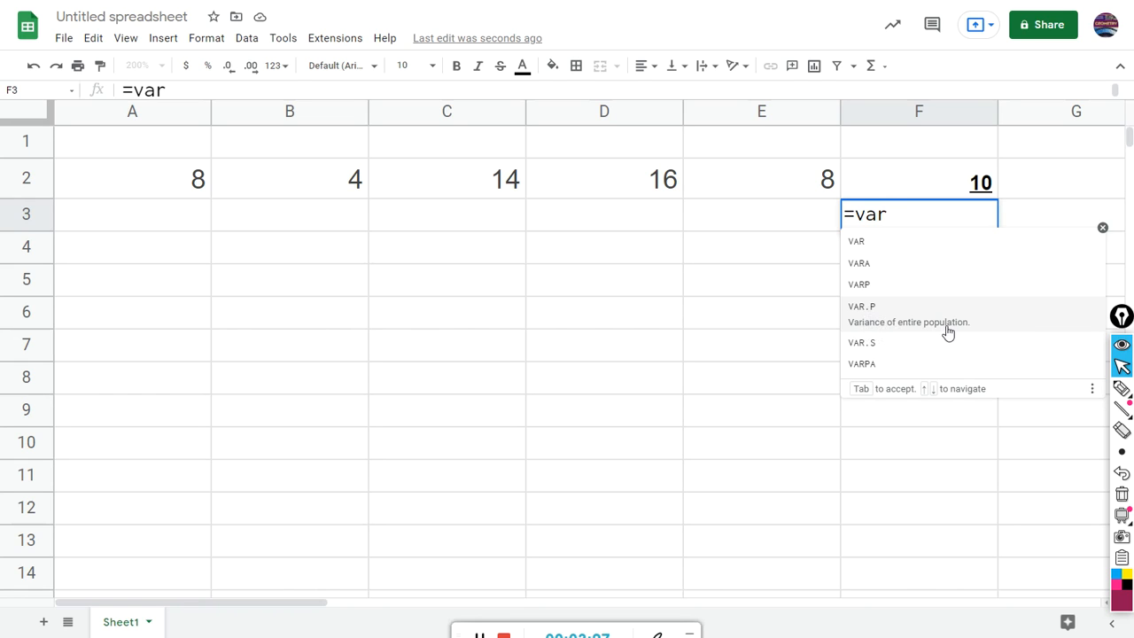
{"action": "left_click", "coordinate": [866, 310]}
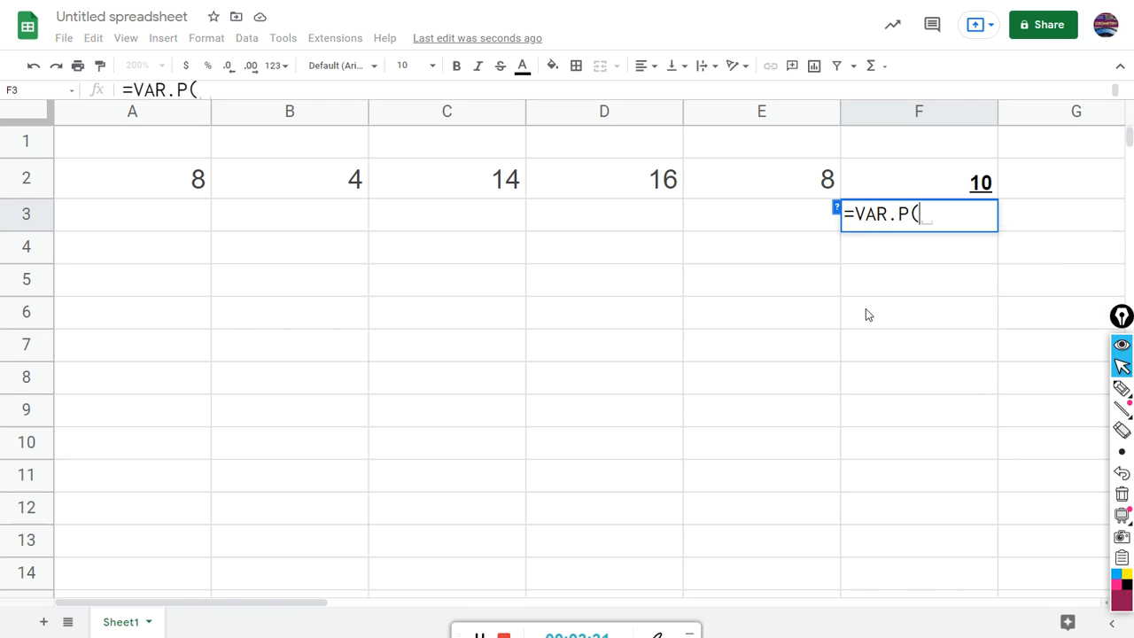
{"action": "left_click_drag", "start_coordinate": [156, 174], "coordinate": [235, 184]}
{"action": "left_click_drag", "start_coordinate": [331, 189], "coordinate": [409, 192]}
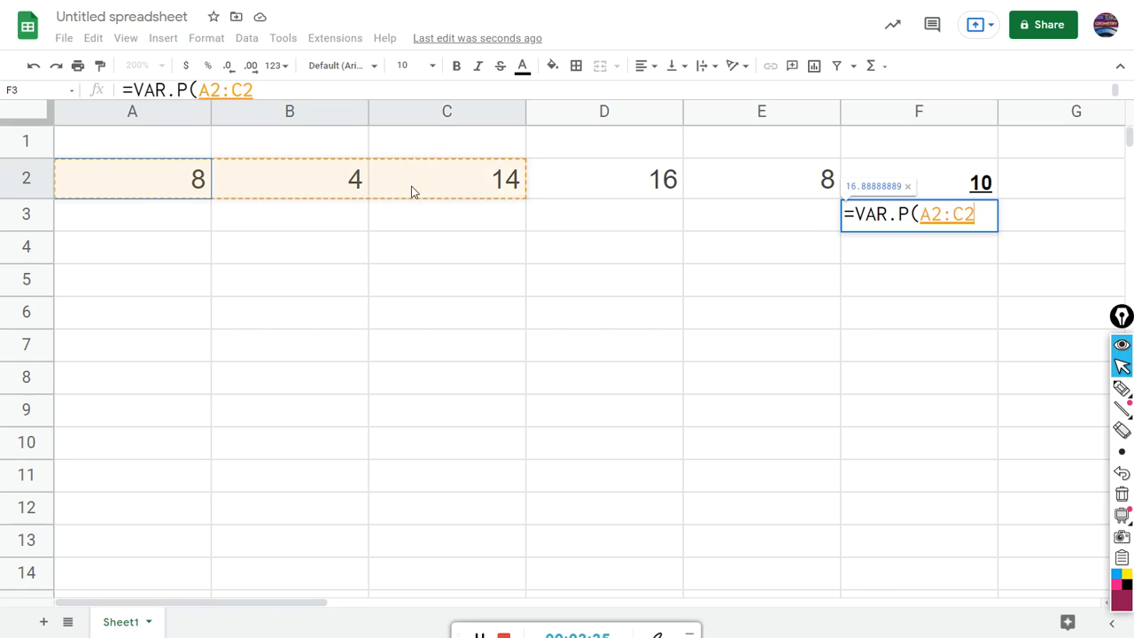
{"action": "left_click_drag", "start_coordinate": [501, 195], "coordinate": [709, 193]}
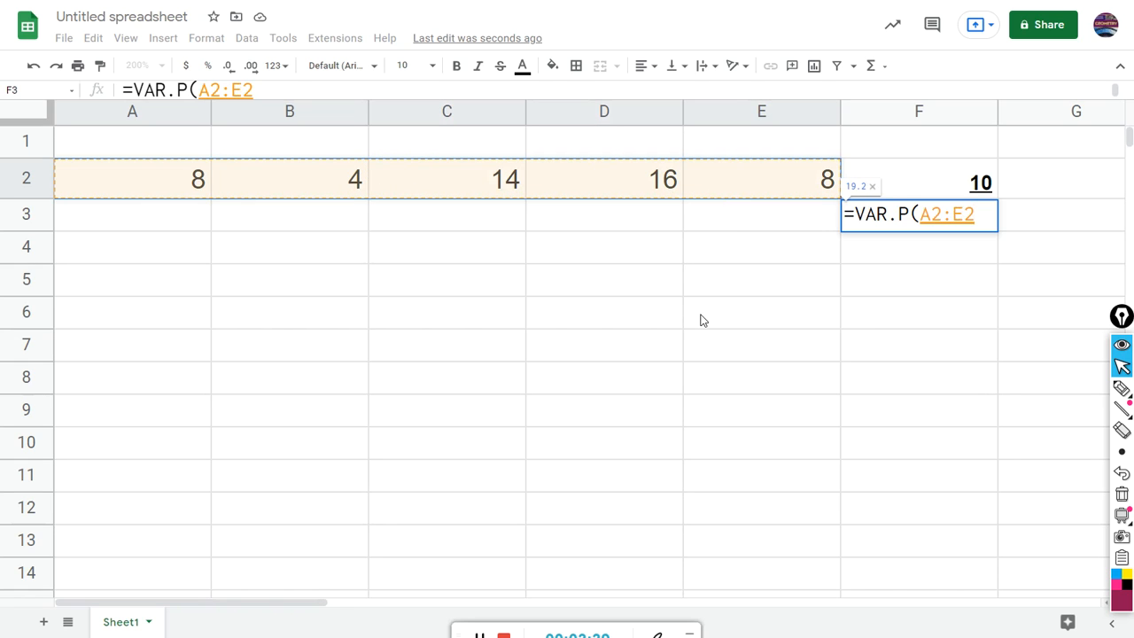
{"action": "key", "text": "Return"}
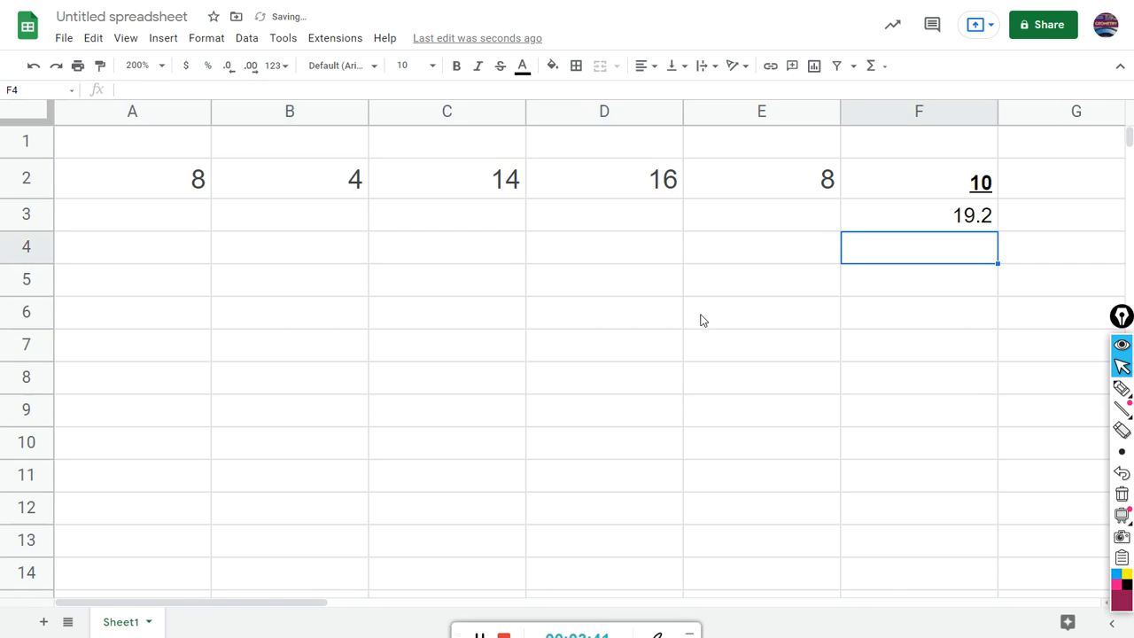
Display the variance in F3 with one decimal place and make it bold.
{"action": "left_click", "coordinate": [939, 226]}
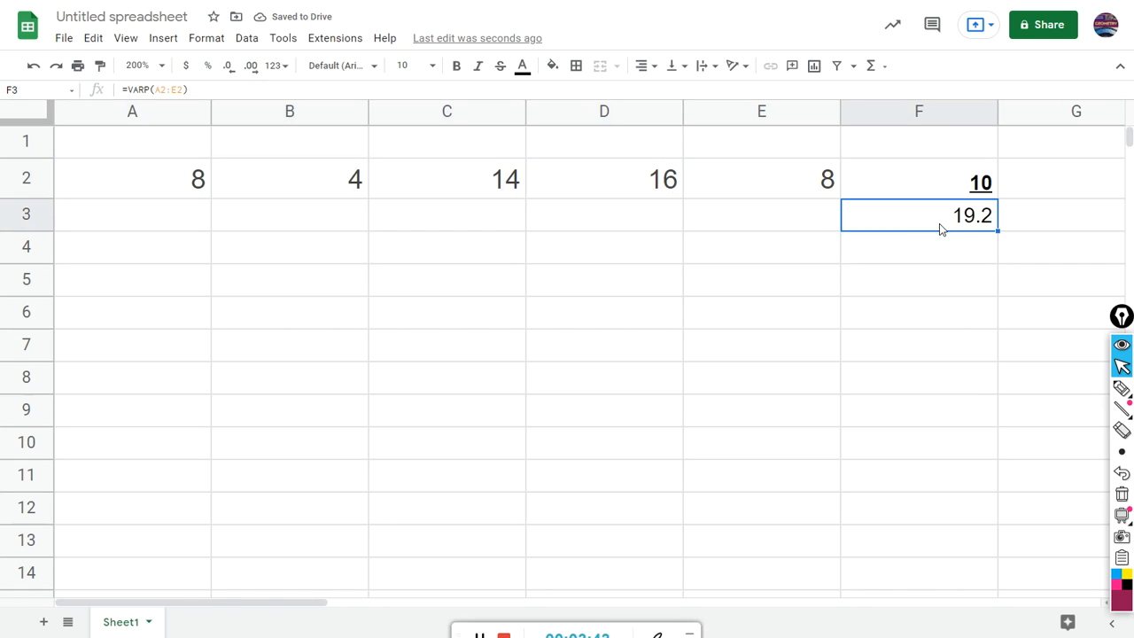
{"action": "left_click", "coordinate": [253, 67]}
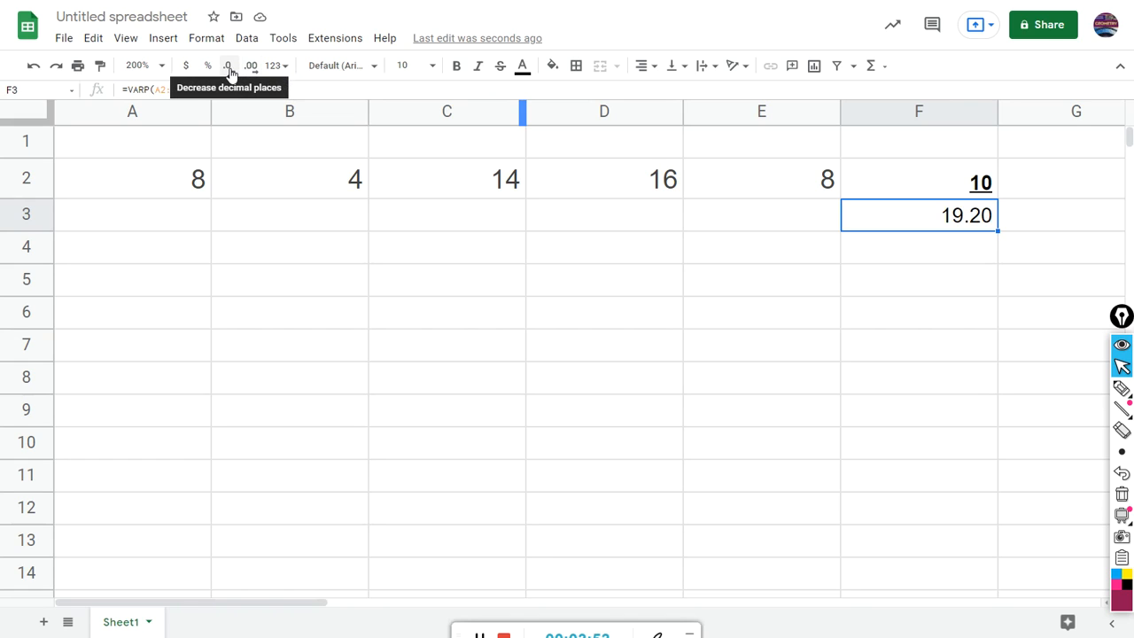
{"action": "left_click", "coordinate": [228, 70]}
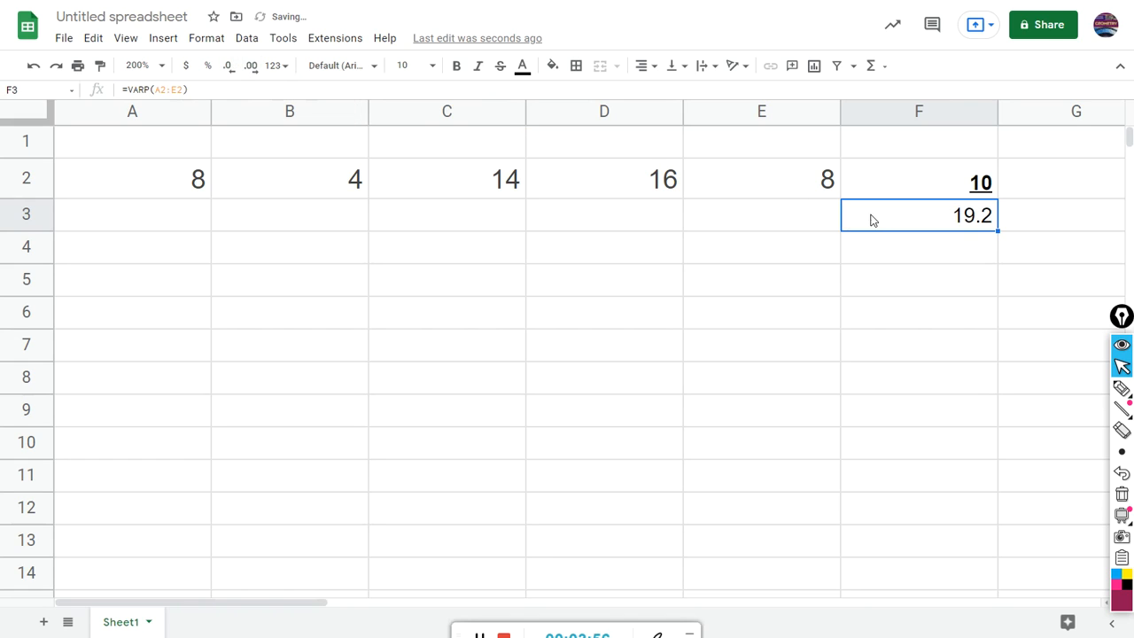
{"action": "left_click", "coordinate": [457, 70]}
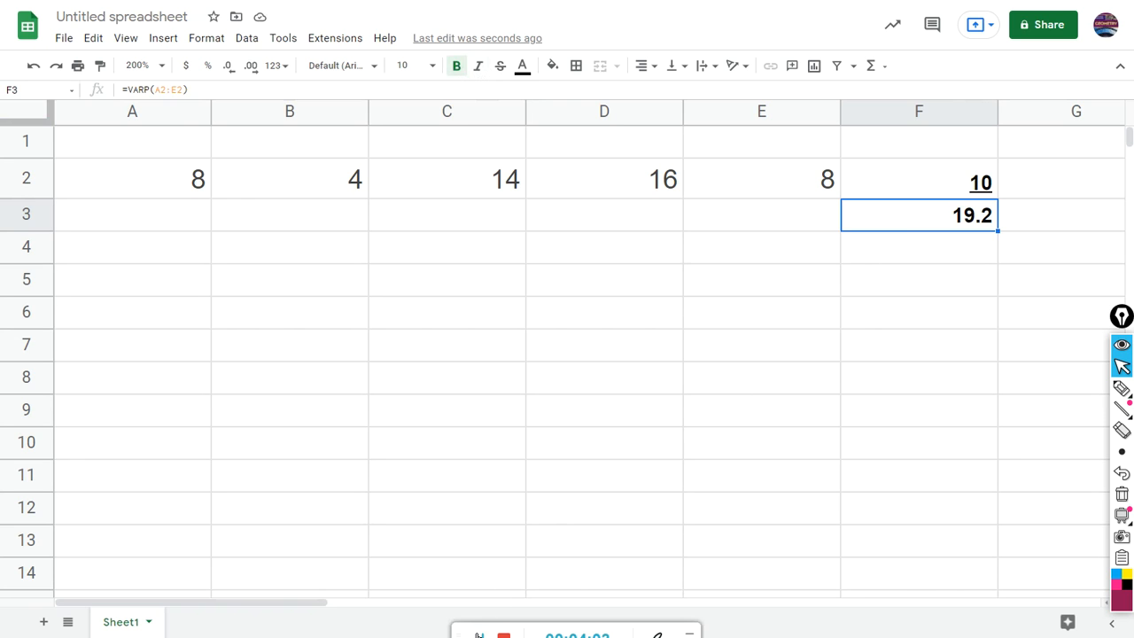
Switch back to the exercise page and enter 19.2 as the variance and 10 as the average age.
{"action": "left_click", "coordinate": [479, 636]}
{"action": "left_click", "coordinate": [110, 520]}
{"action": "type", "text": "19.2"}
{"action": "left_click", "coordinate": [115, 368]}
{"action": "type", "text": "10"}
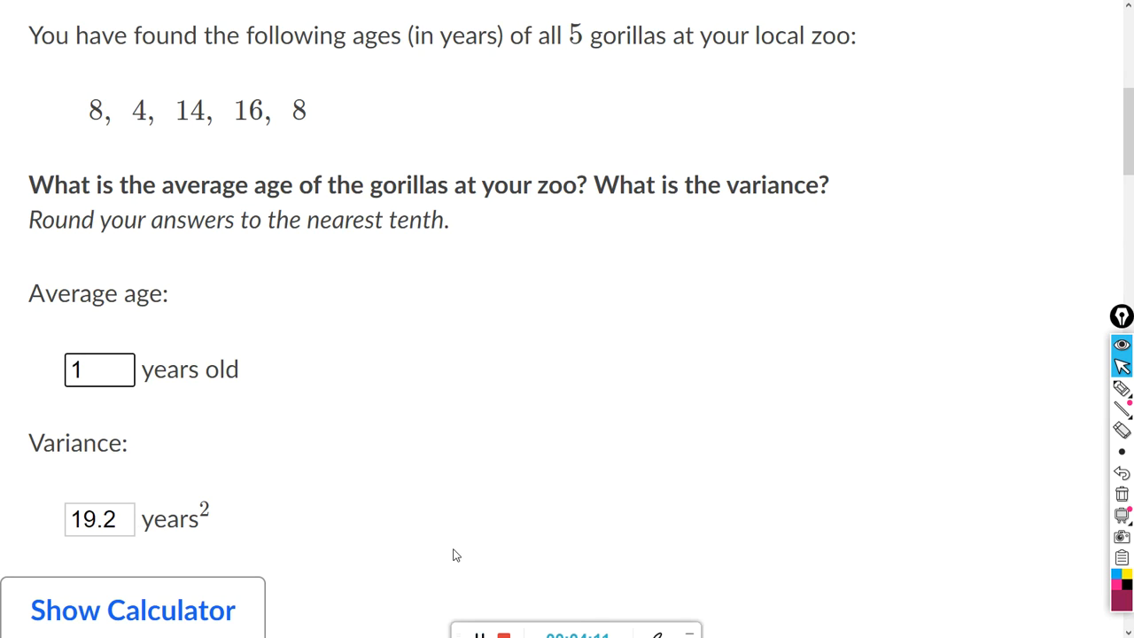
{"action": "scroll", "coordinate": [609, 512], "scroll_direction": "down", "scroll_amount": 1}
{"action": "scroll", "coordinate": [611, 505], "scroll_direction": "down", "scroll_amount": 4}
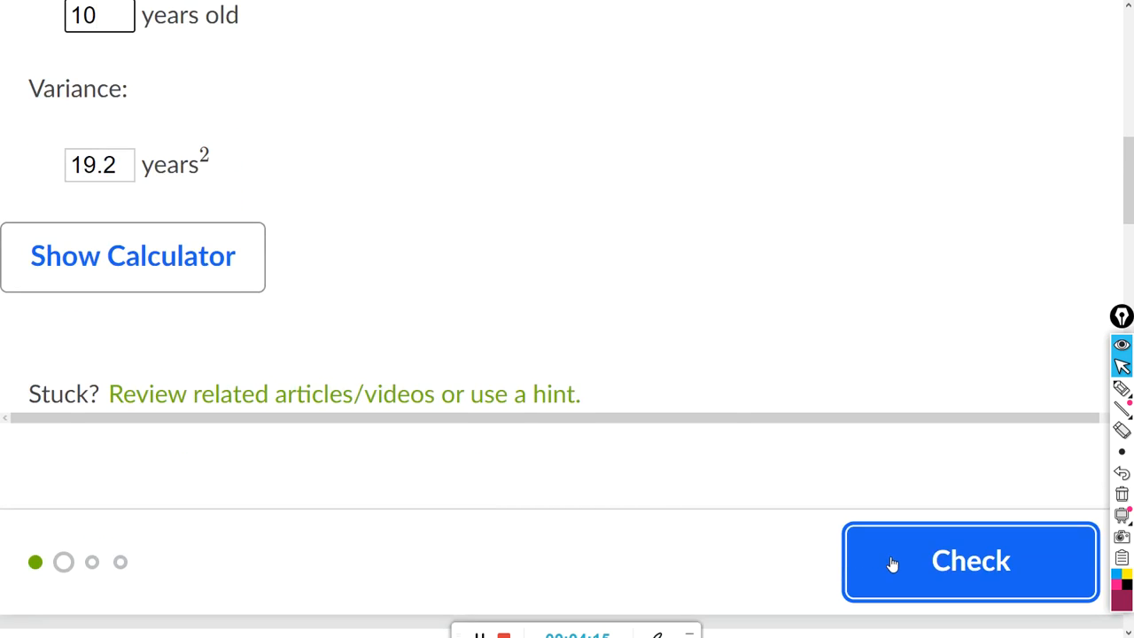
Submit the gorilla exercise's average age and variance for checking.
{"action": "left_click", "coordinate": [892, 564]}
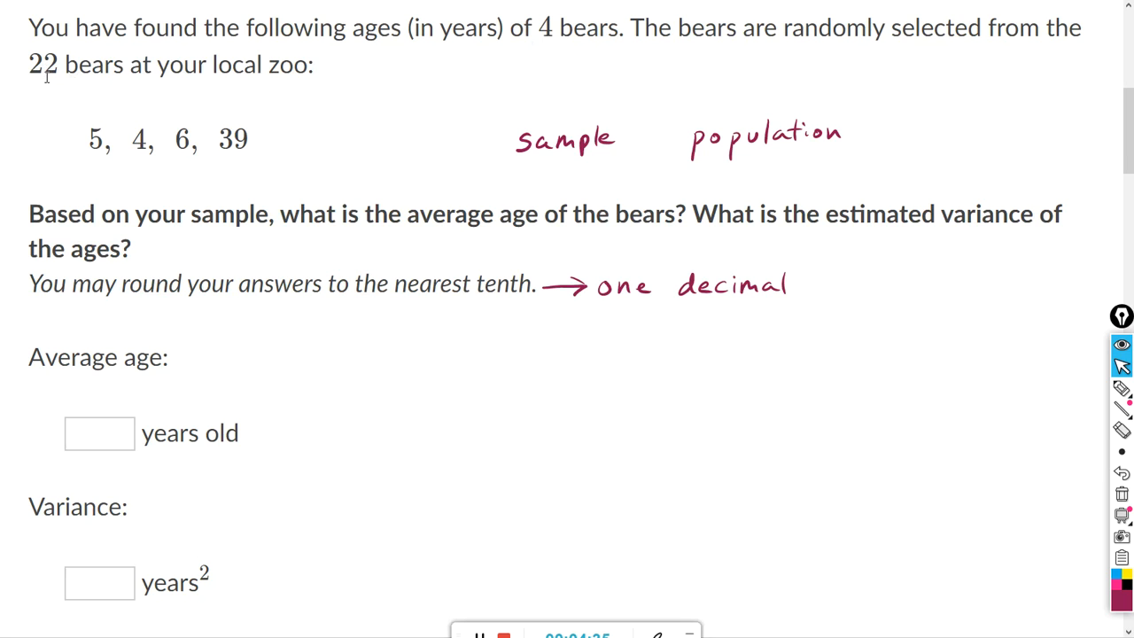
On the bears question, cross out the handwritten word "population" and circle "sample" with the annotation pen.
{"action": "left_click", "coordinate": [1121, 388]}
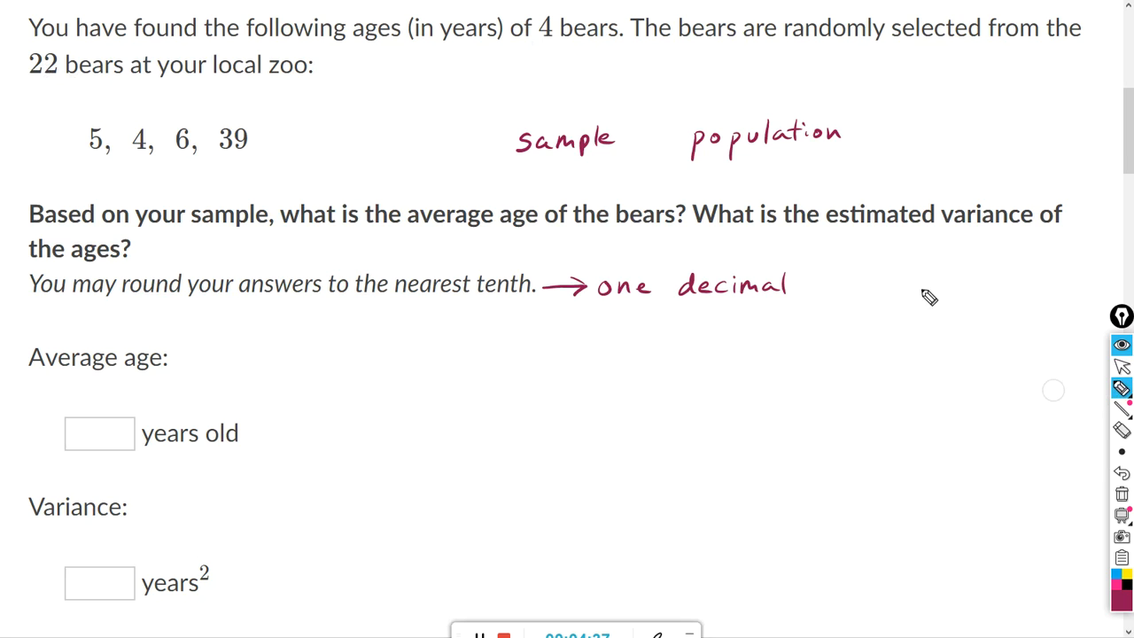
{"action": "left_click_drag", "start_coordinate": [688, 140], "coordinate": [842, 141]}
{"action": "mouse_move", "coordinate": [606, 113]}
{"action": "left_mouse_down"}
{"action": "mouse_move", "coordinate": [562, 114]}
{"action": "mouse_move", "coordinate": [498, 140]}
{"action": "mouse_move", "coordinate": [565, 167]}
{"action": "mouse_move", "coordinate": [625, 135]}
{"action": "mouse_move", "coordinate": [606, 110]}
{"action": "left_mouse_up"}
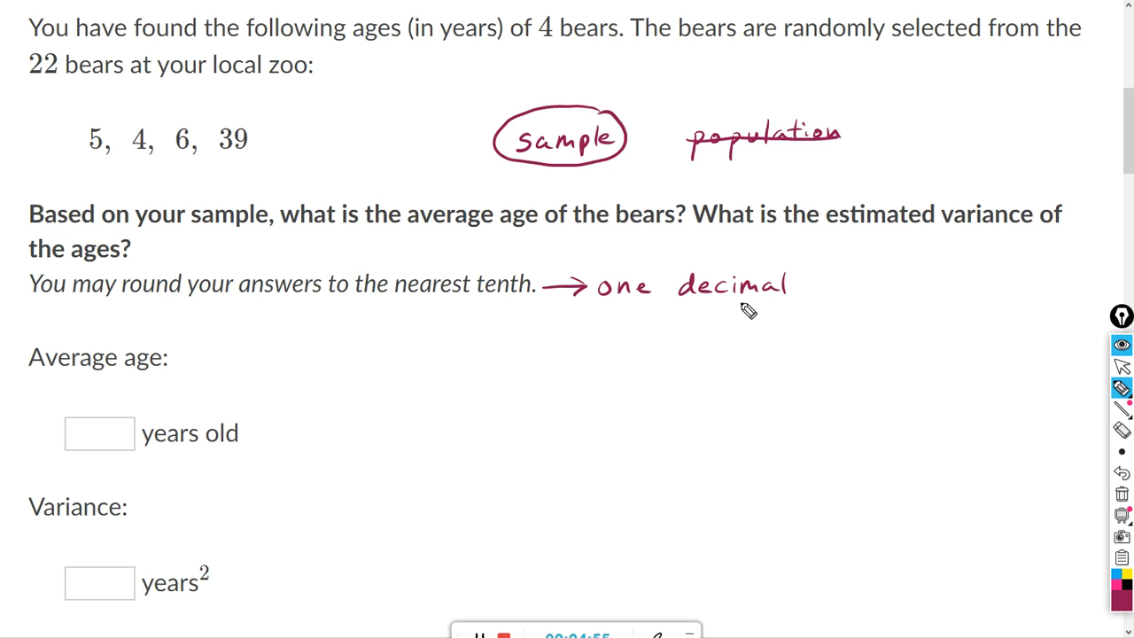
{"action": "left_click", "coordinate": [1120, 368]}
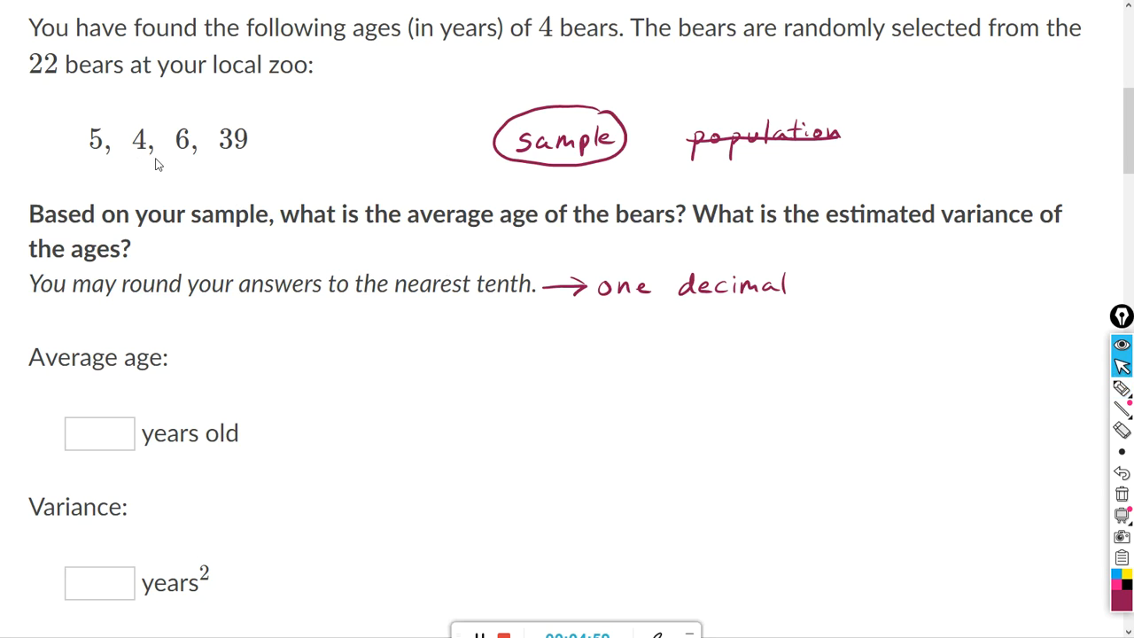
Copy the bears' ages 5, 4, 6, 39 from the exercise into the spreadsheet's cell A5 and split them into columns.
{"action": "double_click", "coordinate": [92, 140]}
{"action": "double_click", "coordinate": [107, 142]}
{"action": "left_click", "coordinate": [88, 146]}
{"action": "left_click_drag", "start_coordinate": [92, 140], "coordinate": [245, 156]}
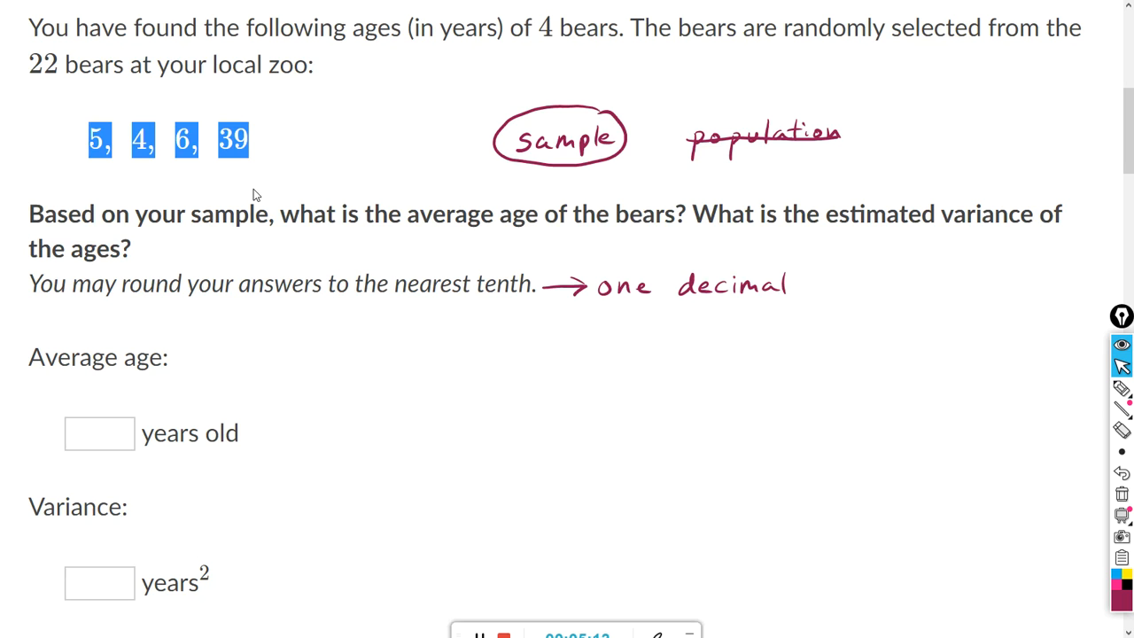
{"action": "key", "text": "alt+Tab"}
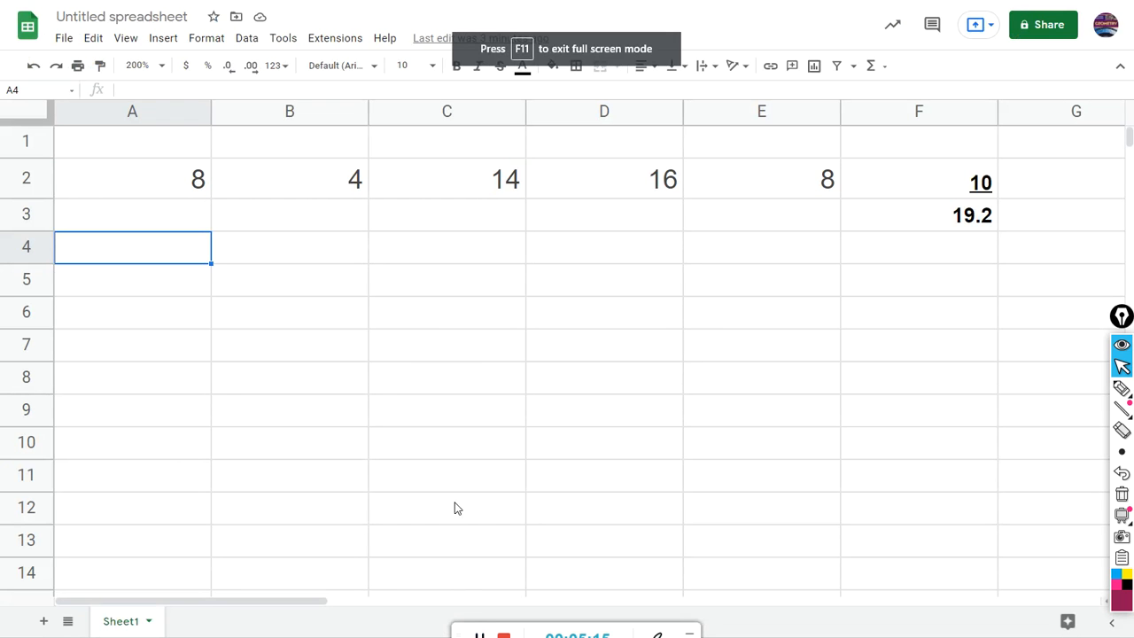
{"action": "left_click", "coordinate": [173, 286]}
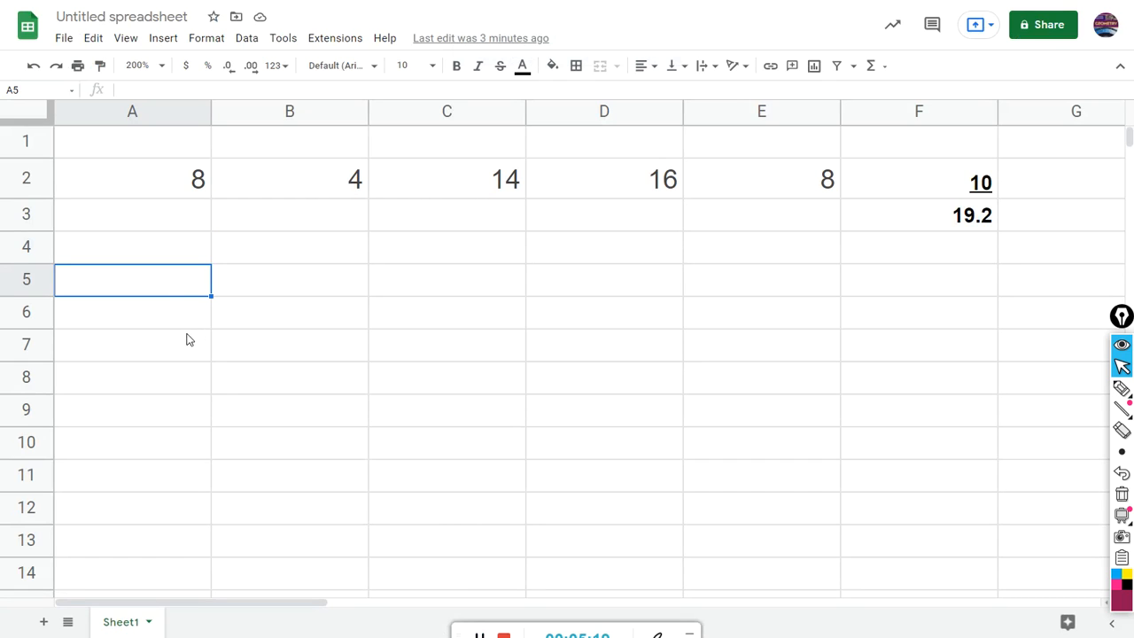
{"action": "type", "text": "5,4,6,39"}
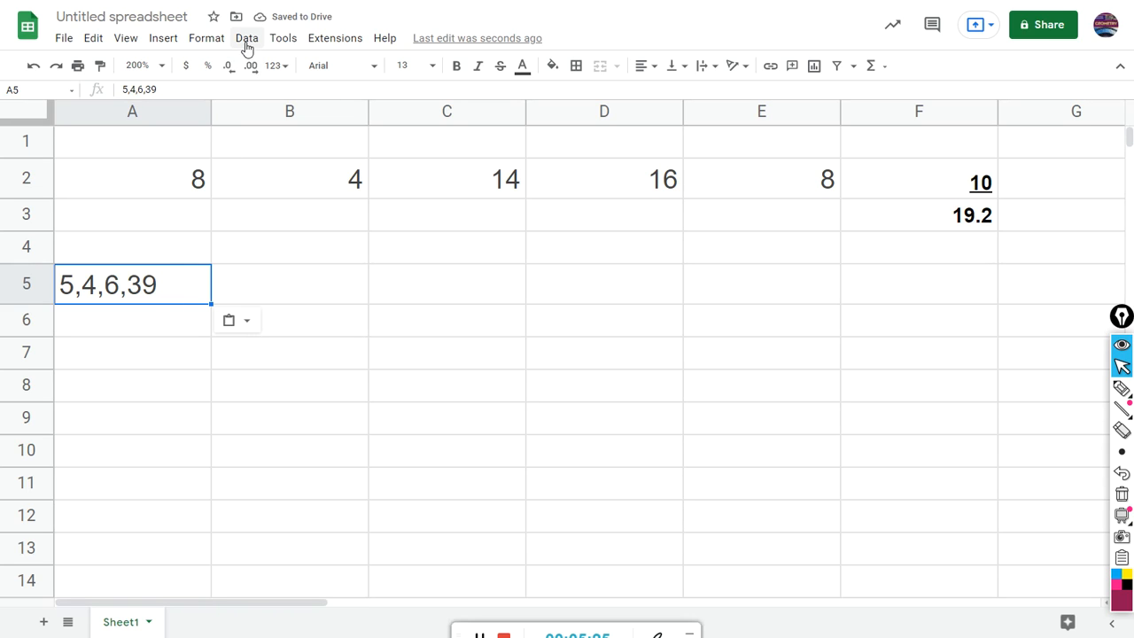
{"action": "left_click", "coordinate": [248, 324]}
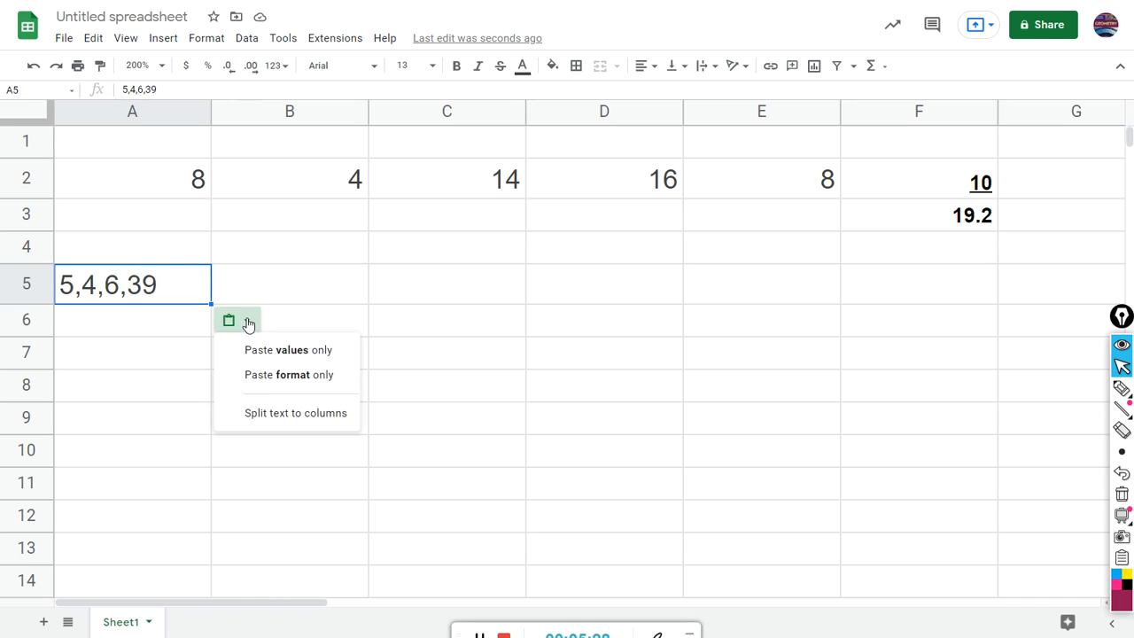
{"action": "left_click", "coordinate": [271, 418]}
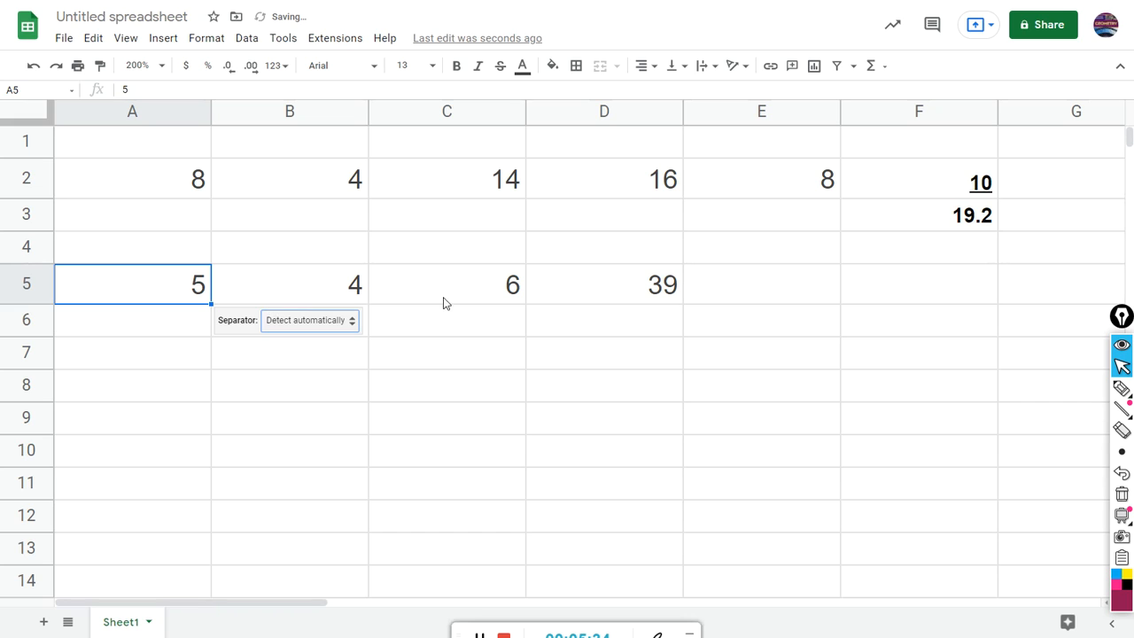
Calculate the average of the bears' ages in E5 with the AVERAGE function over A5:D5.
{"action": "left_click", "coordinate": [731, 293]}
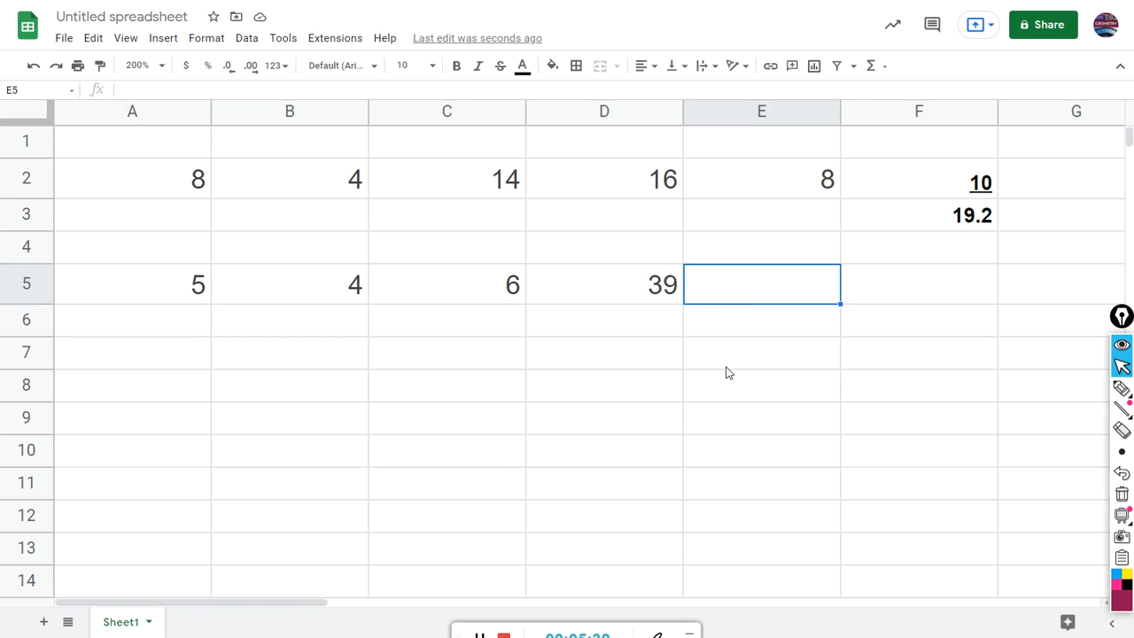
{"action": "type", "text": "="}
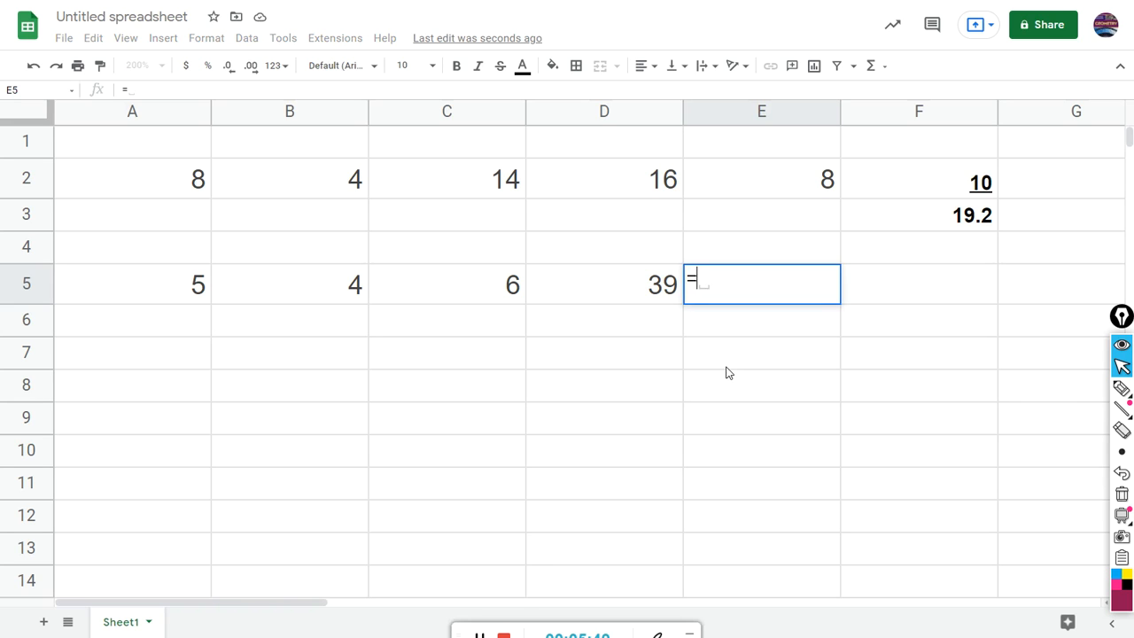
{"action": "type", "text": "av"}
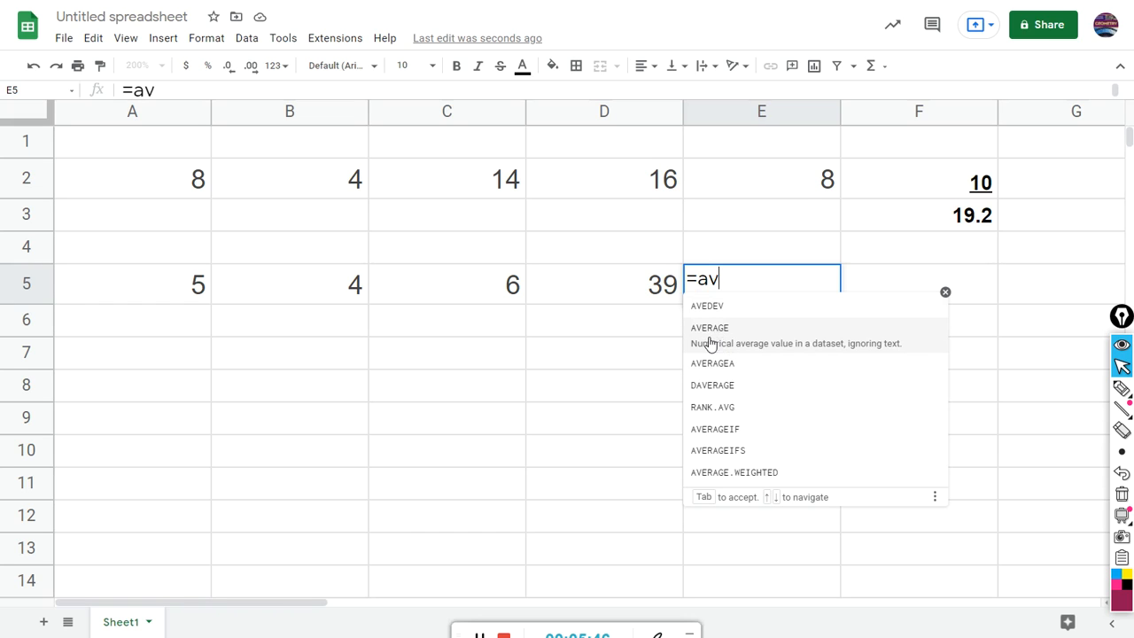
{"action": "left_click", "coordinate": [723, 341]}
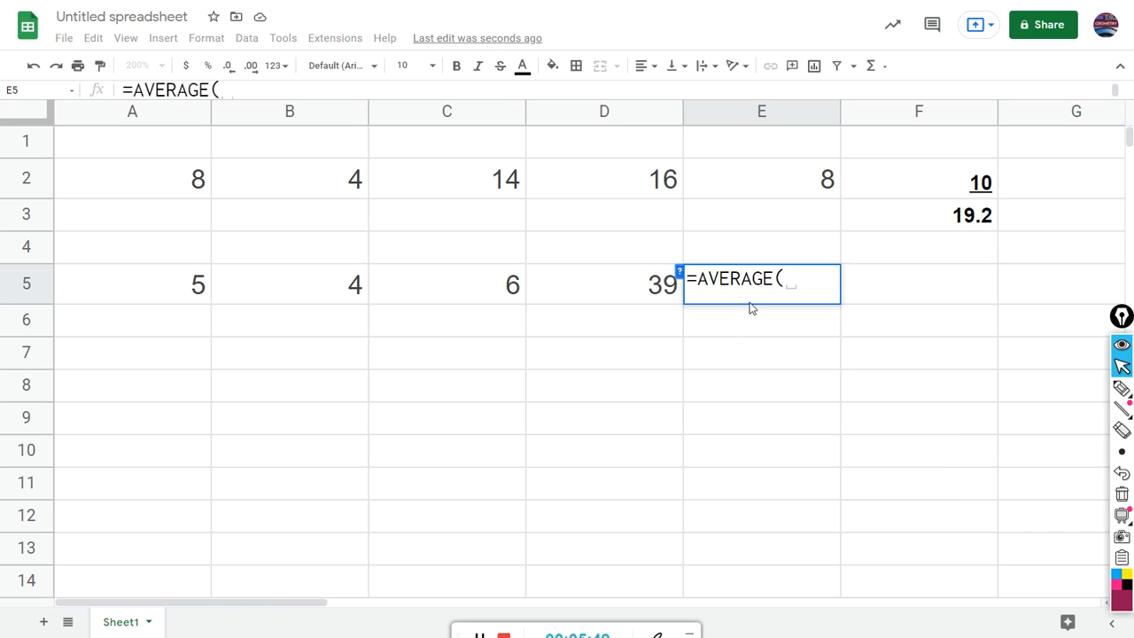
{"action": "left_click", "coordinate": [178, 293]}
{"action": "left_click_drag", "start_coordinate": [171, 287], "coordinate": [544, 296]}
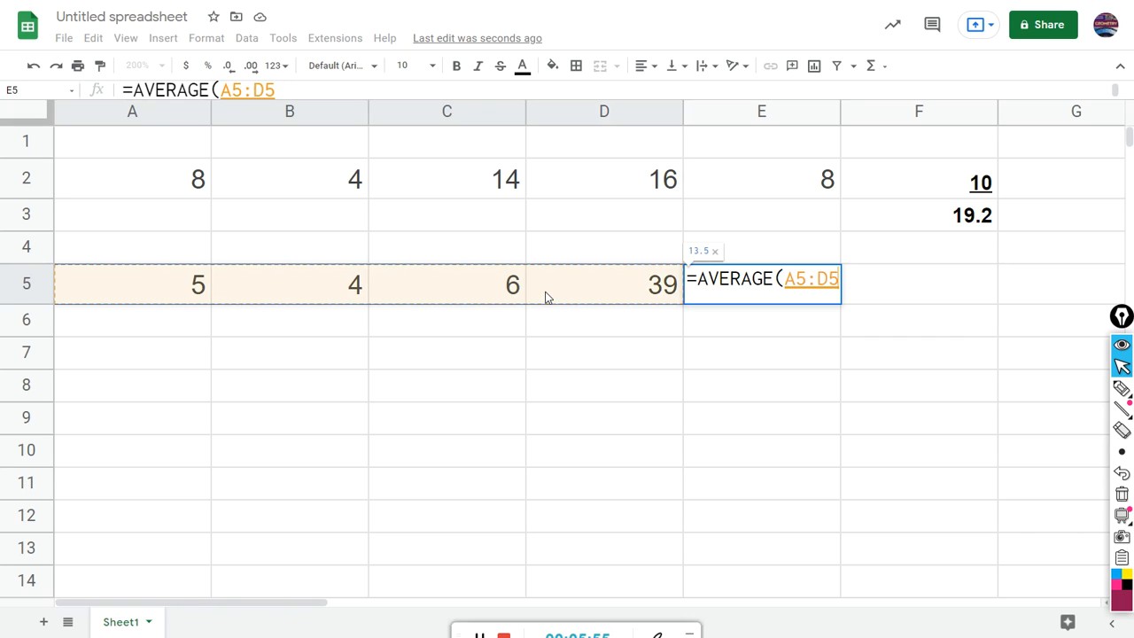
{"action": "key", "text": "Return"}
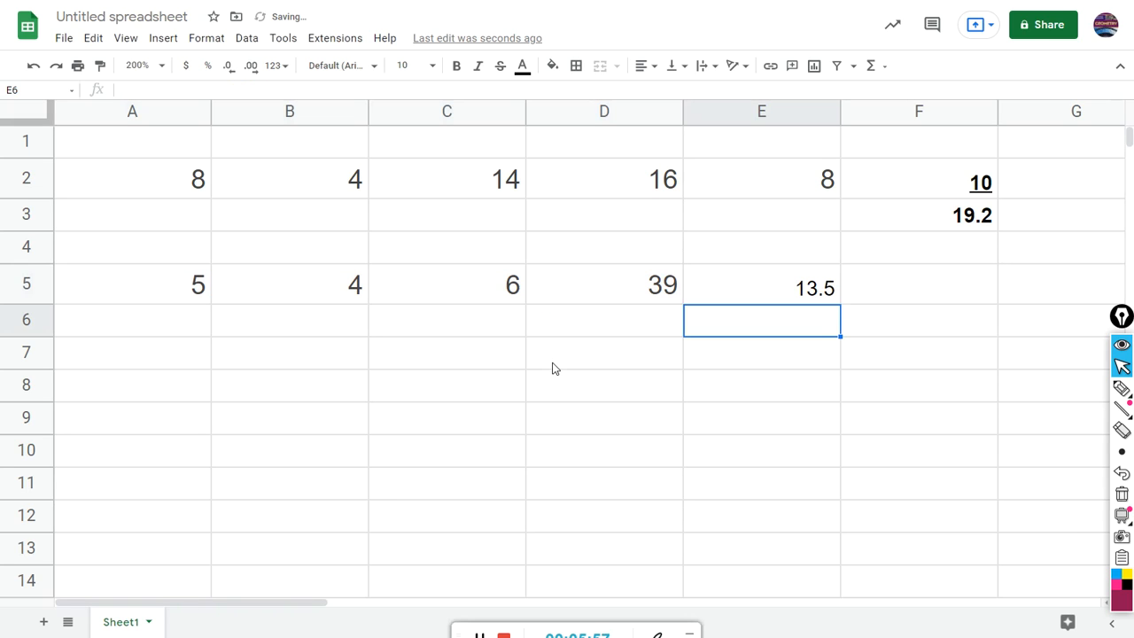
Try displaying the average in E5 with two decimal places and return it to one decimal place.
{"action": "left_click", "coordinate": [747, 285]}
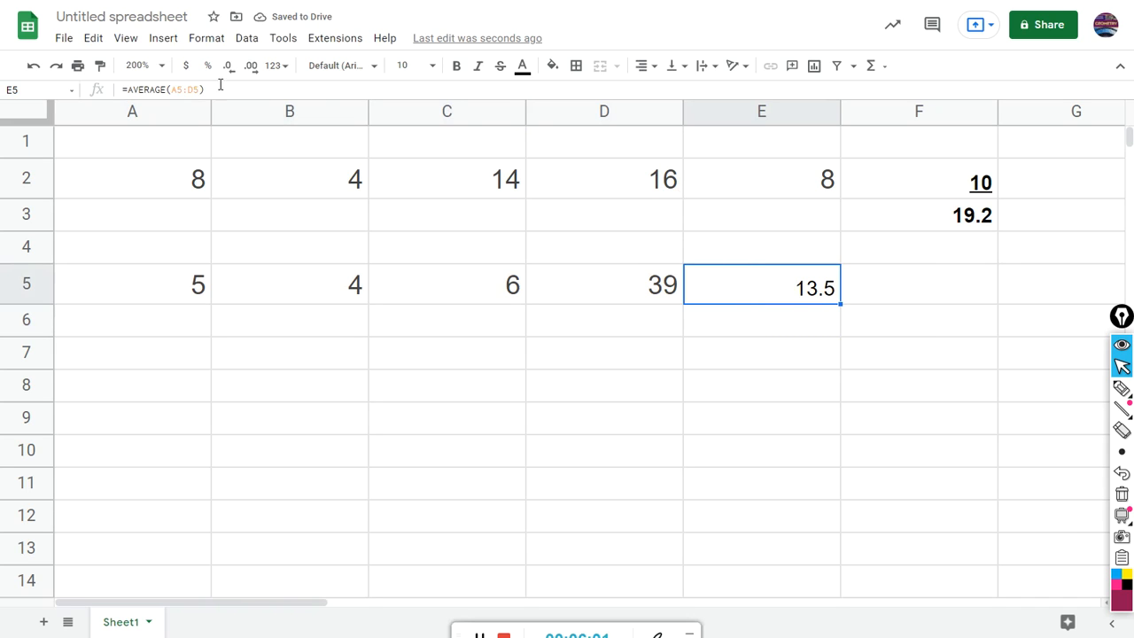
{"action": "left_click", "coordinate": [250, 66]}
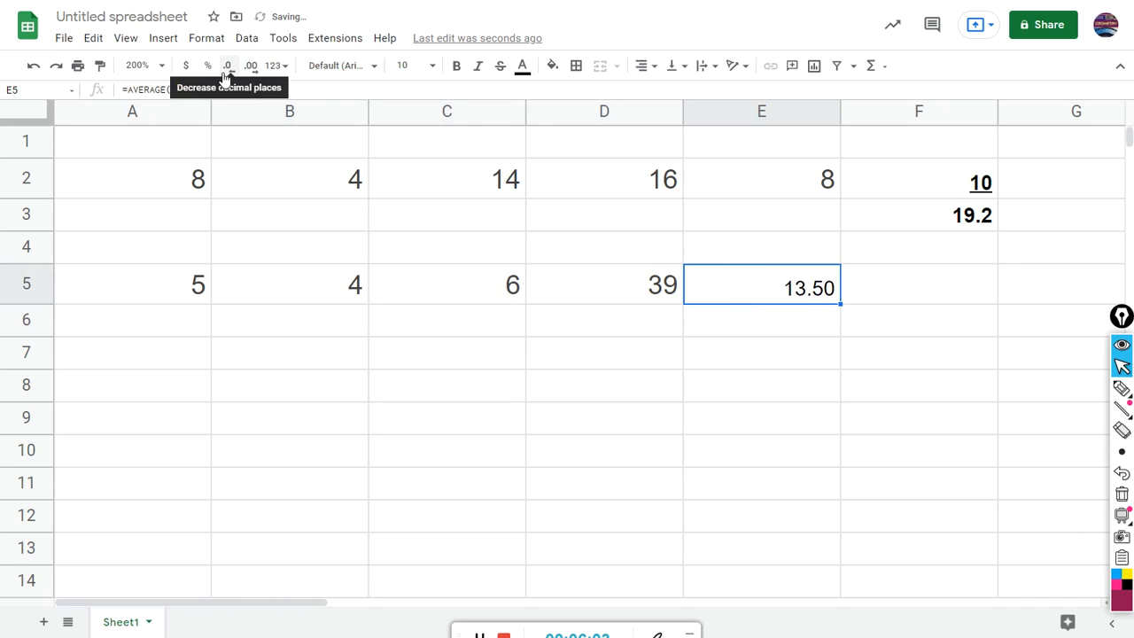
{"action": "left_click", "coordinate": [226, 72]}
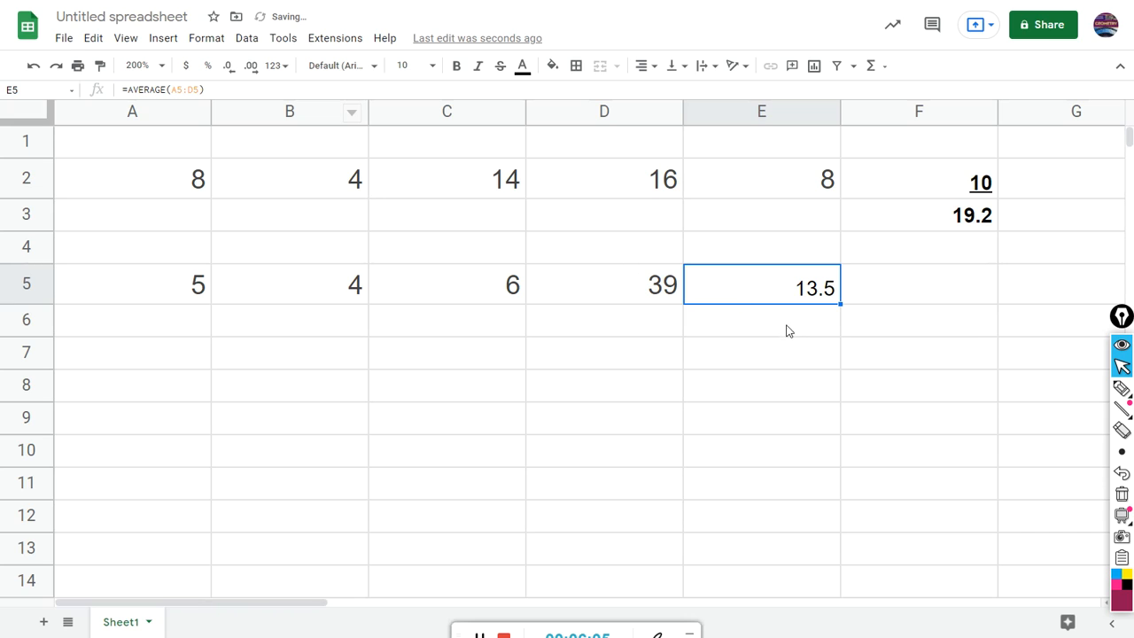
Calculate the sample variance of the bears' ages in F5 with the VAR.S function over A5:D5.
{"action": "left_click", "coordinate": [904, 298]}
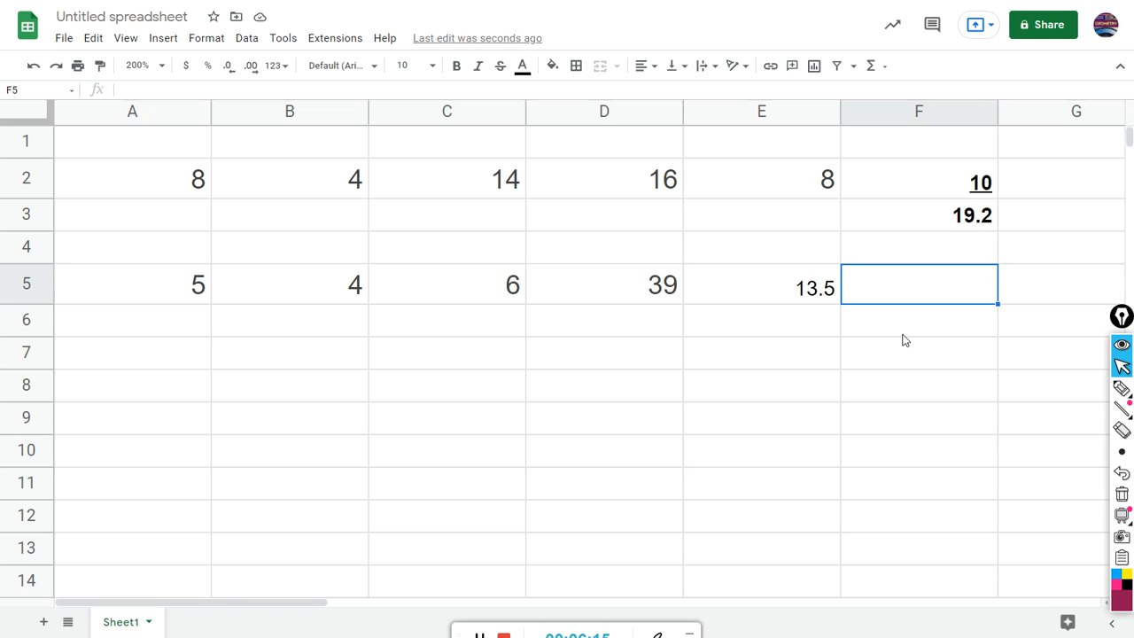
{"action": "type", "text": "="}
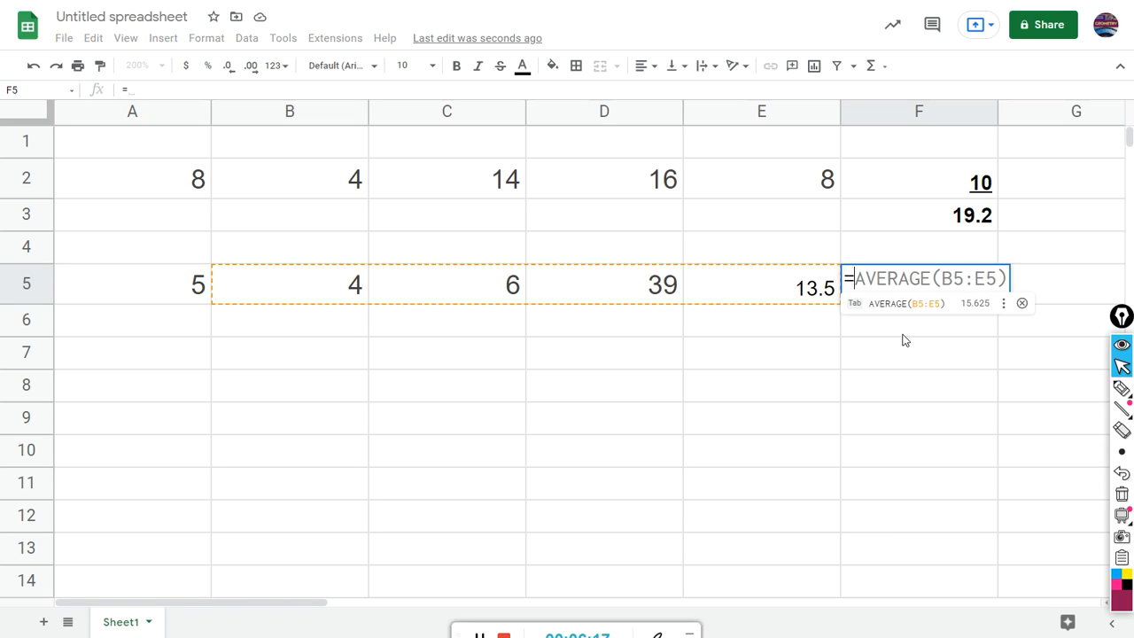
{"action": "type", "text": "var"}
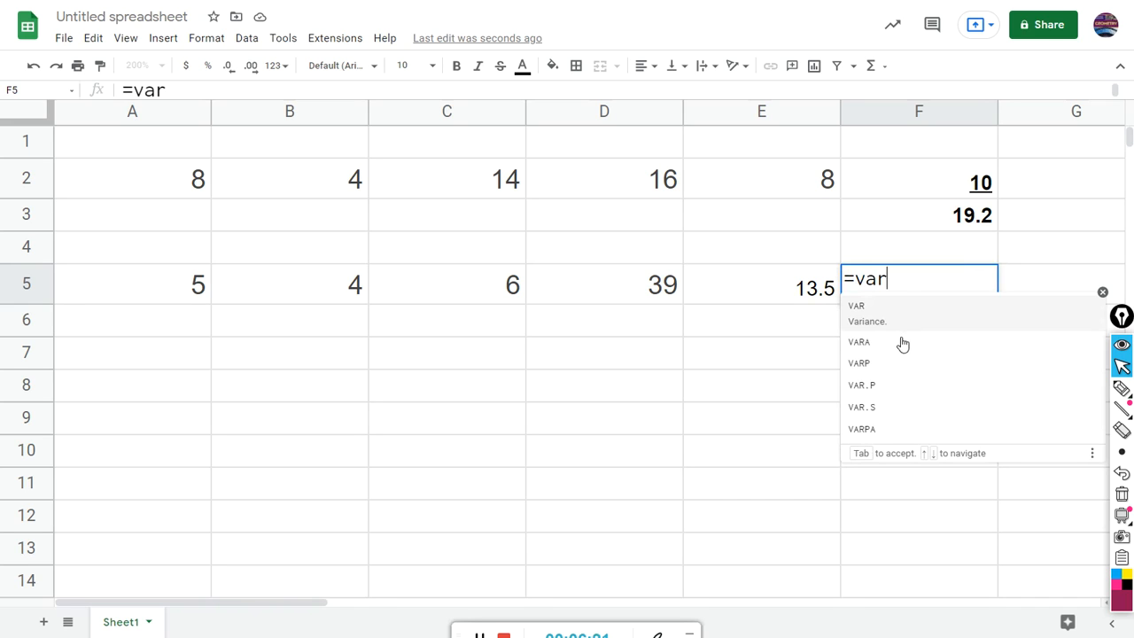
{"action": "left_click", "coordinate": [874, 404]}
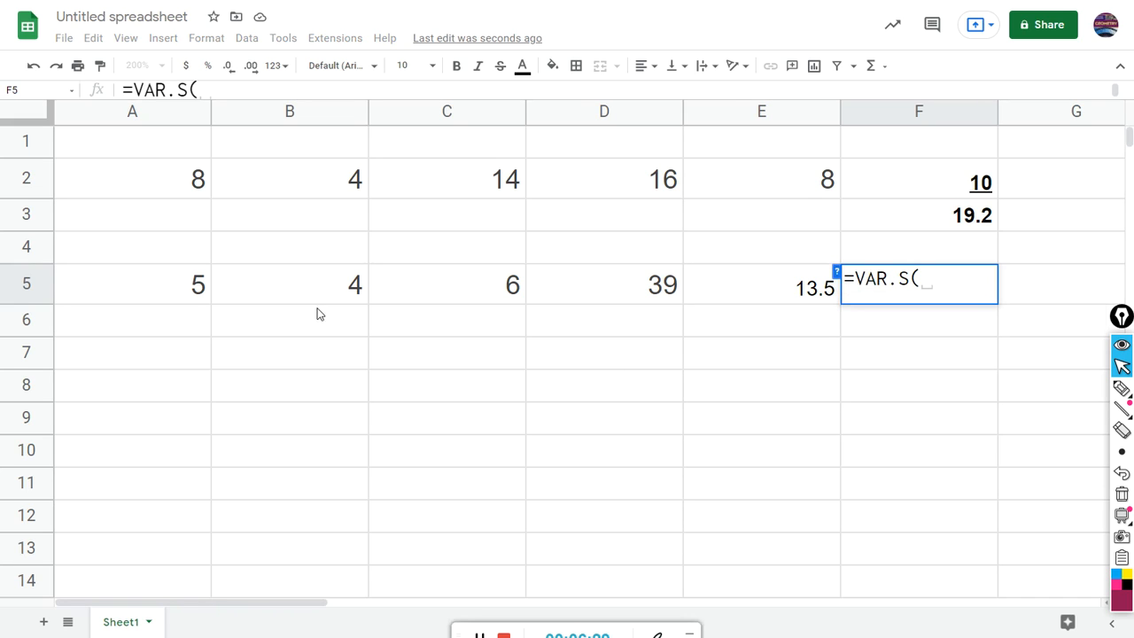
{"action": "left_click_drag", "start_coordinate": [197, 288], "coordinate": [564, 297]}
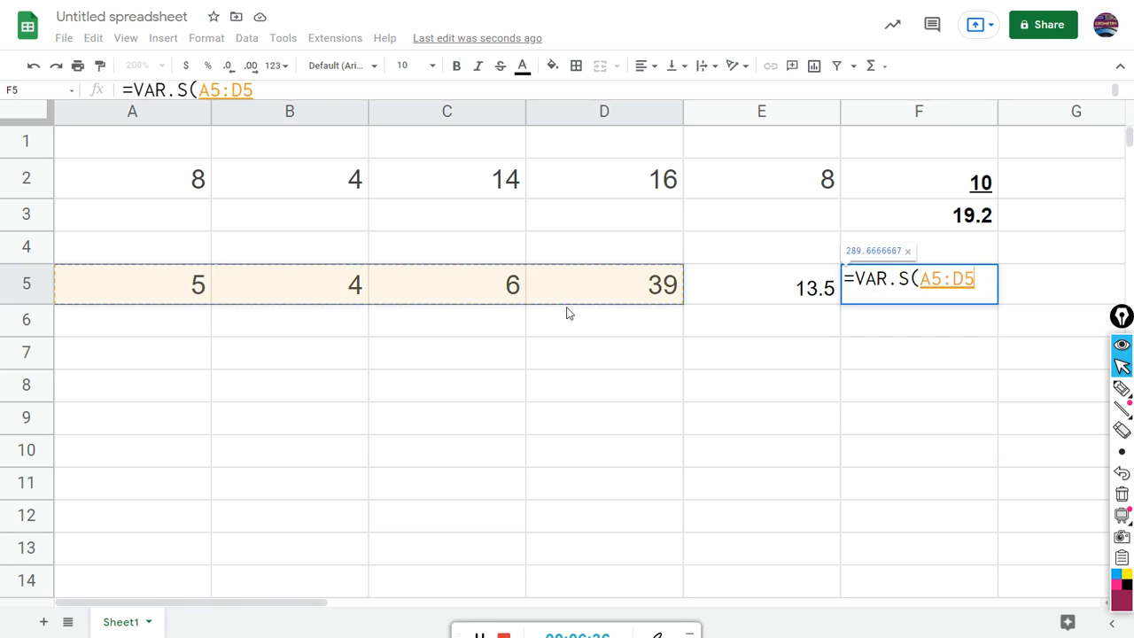
{"action": "key", "text": "Return"}
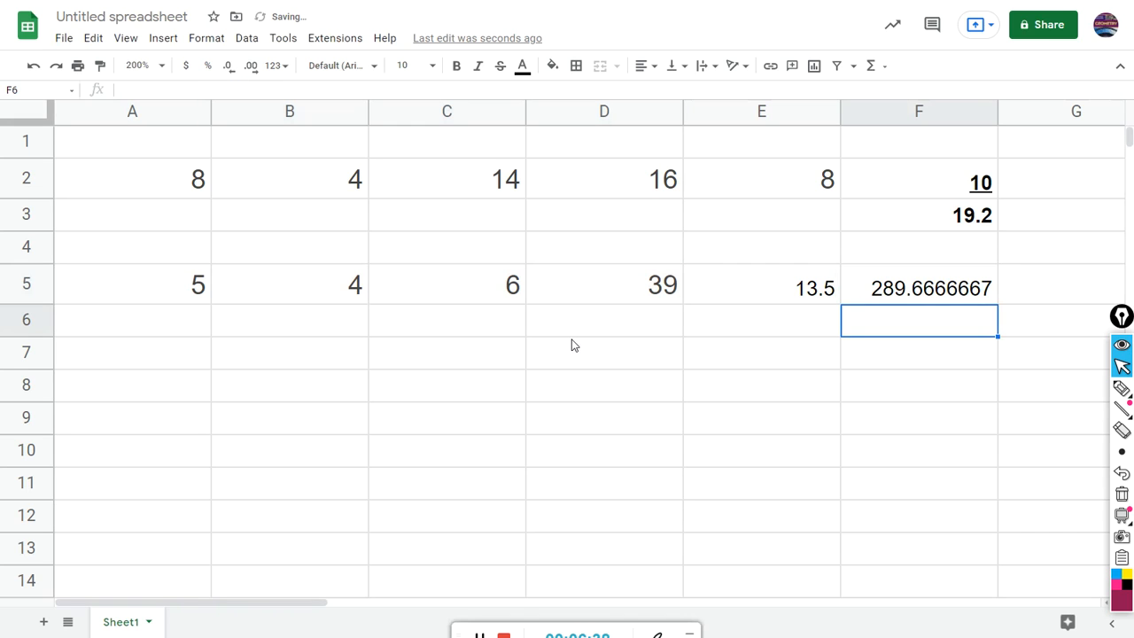
Display the variance in F5 with one decimal place.
{"action": "left_click", "coordinate": [900, 295]}
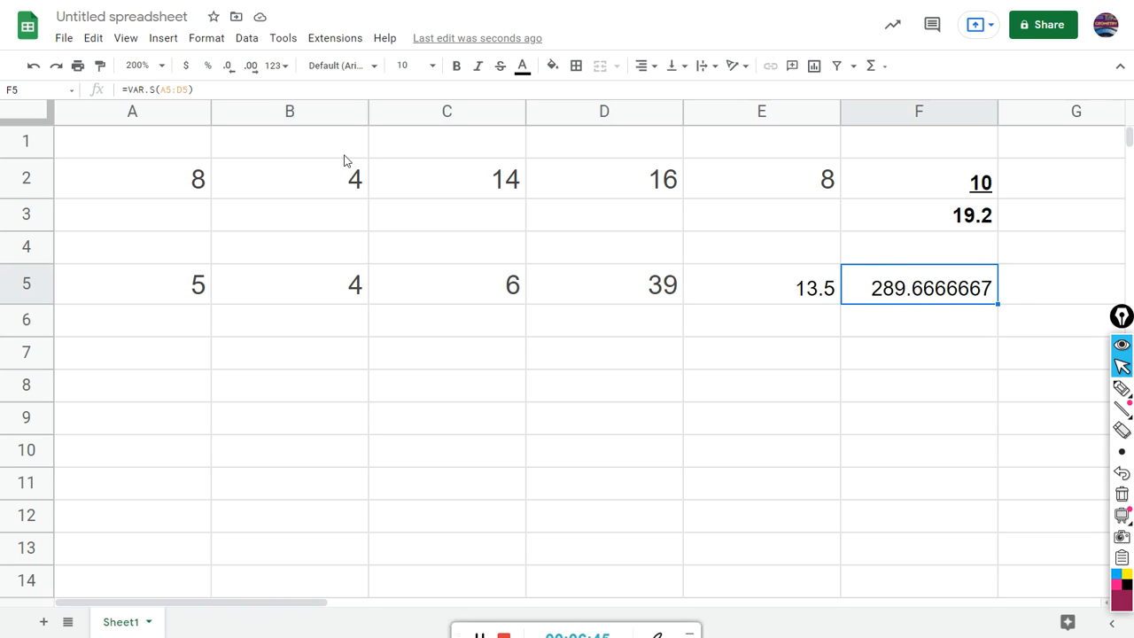
{"action": "left_click", "coordinate": [228, 68]}
{"action": "left_click", "coordinate": [228, 68]}
{"action": "left_click", "coordinate": [229, 68]}
{"action": "left_click", "coordinate": [228, 68]}
{"action": "left_click", "coordinate": [229, 69]}
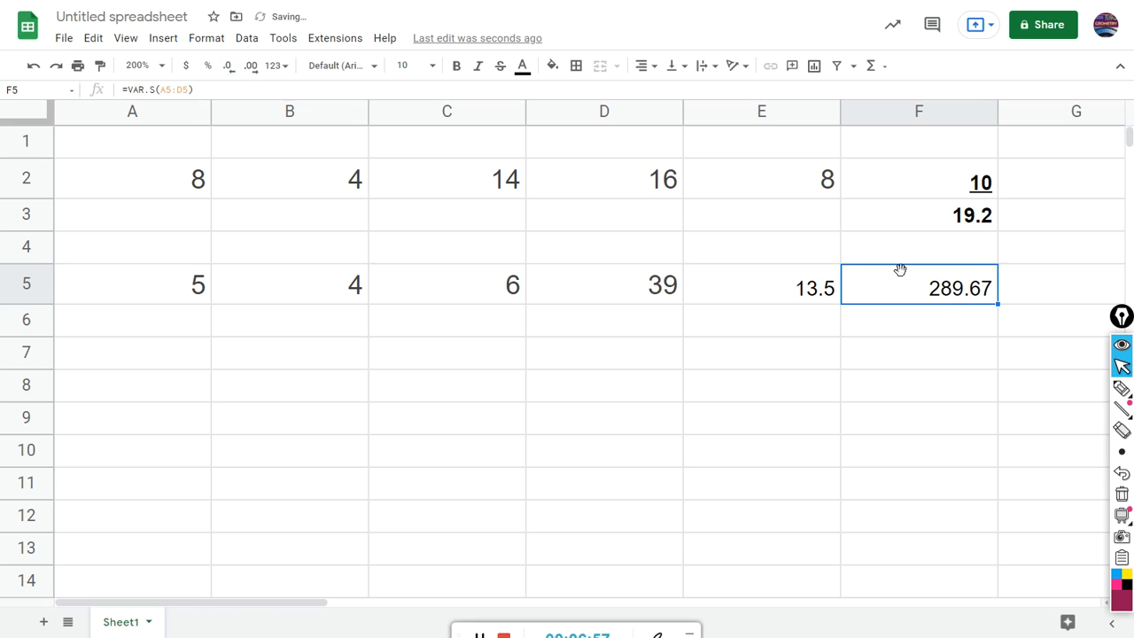
{"action": "left_click", "coordinate": [228, 68]}
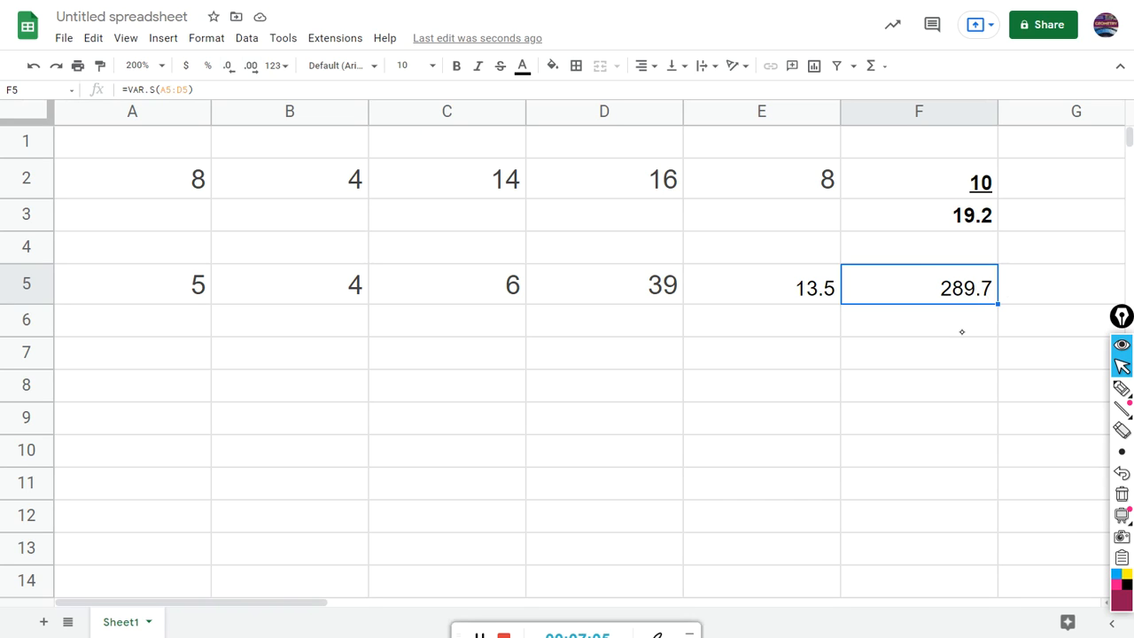
Handwrite 289.7 and 13.5 as on-screen notes below the data with the annotation pen.
{"action": "left_click", "coordinate": [1121, 387]}
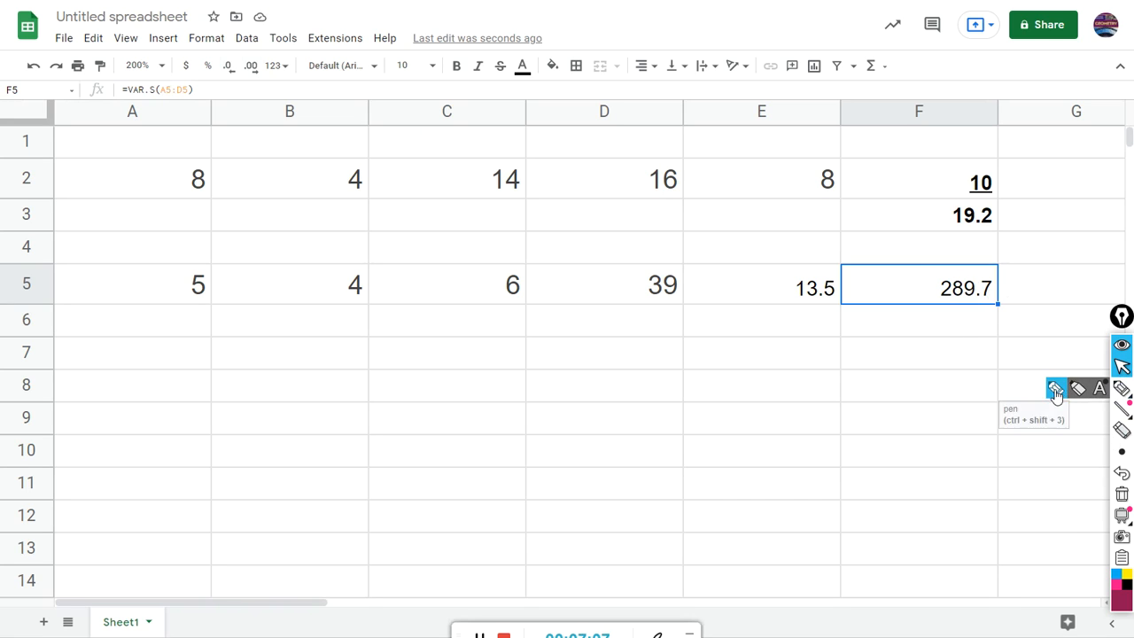
{"action": "mouse_move", "coordinate": [388, 409]}
{"action": "left_mouse_down"}
{"action": "mouse_move", "coordinate": [409, 431]}
{"action": "mouse_move", "coordinate": [430, 406]}
{"action": "mouse_move", "coordinate": [451, 427]}
{"action": "mouse_move", "coordinate": [485, 428]}
{"action": "left_mouse_up"}
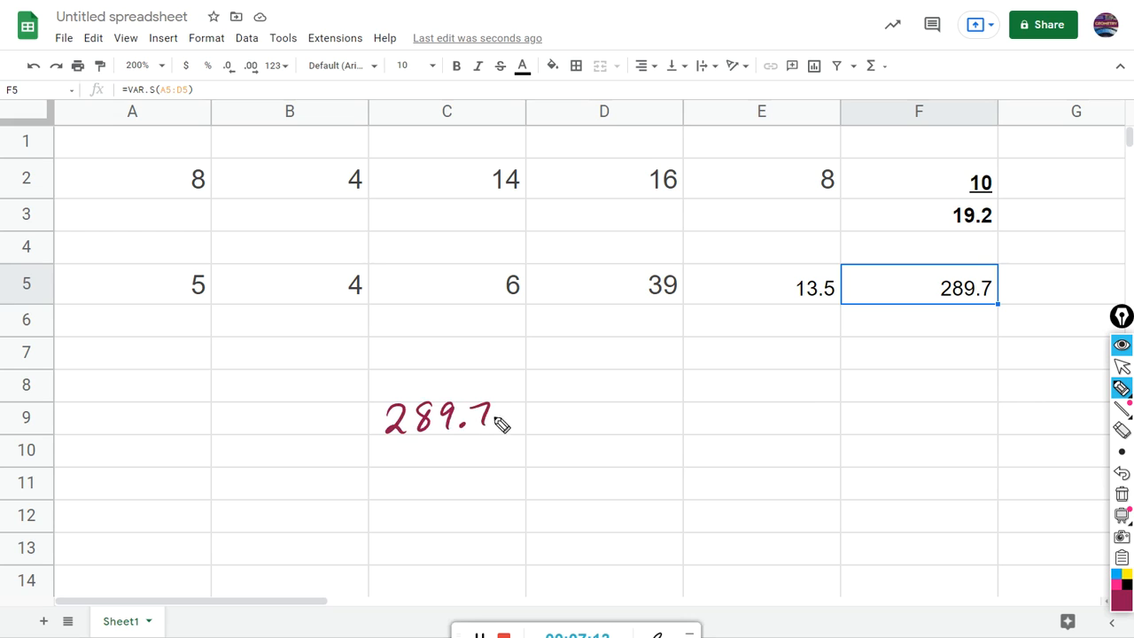
{"action": "mouse_move", "coordinate": [650, 400]}
{"action": "left_mouse_down"}
{"action": "mouse_move", "coordinate": [639, 429]}
{"action": "mouse_move", "coordinate": [664, 407]}
{"action": "mouse_move", "coordinate": [673, 427]}
{"action": "mouse_move", "coordinate": [692, 426]}
{"action": "mouse_move", "coordinate": [699, 397]}
{"action": "left_mouse_up"}
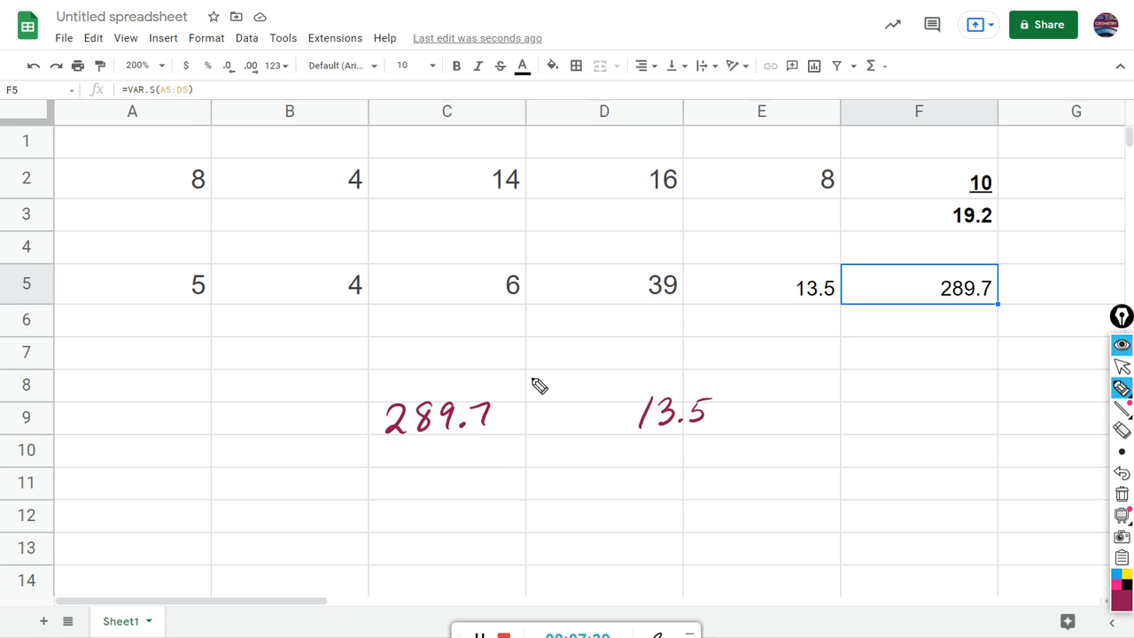
{"action": "mouse_move", "coordinate": [1121, 387]}
{"action": "left_click", "coordinate": [1122, 365]}
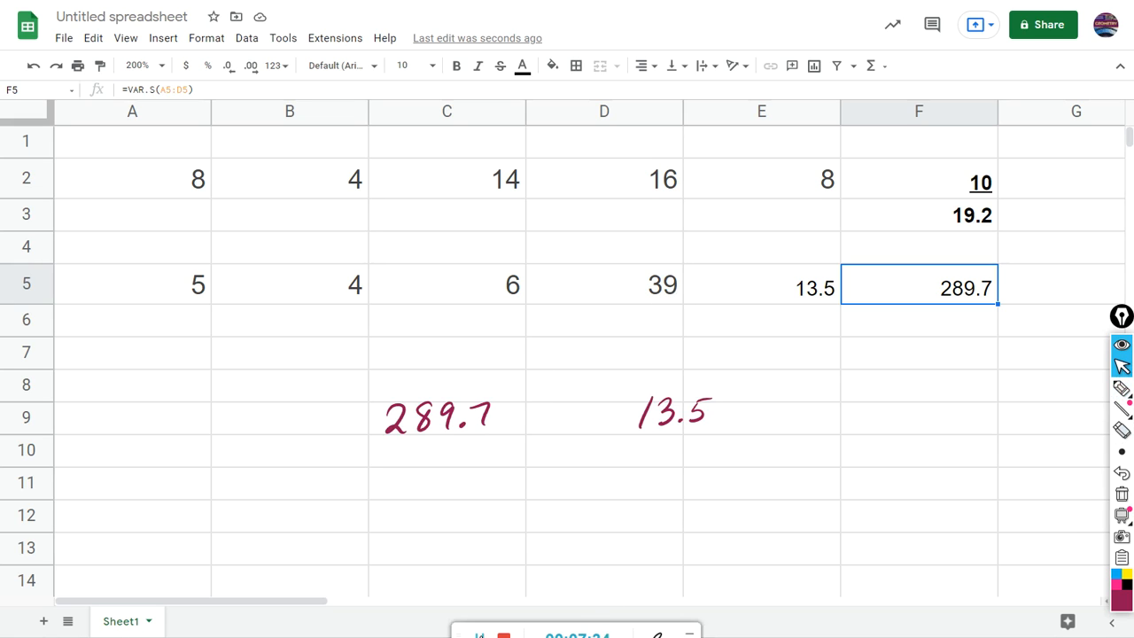
Switch back to the exercise page, enter 13.5 as the average age and 289.7 as the variance, and check the answers.
{"action": "key", "text": "alt+Tab"}
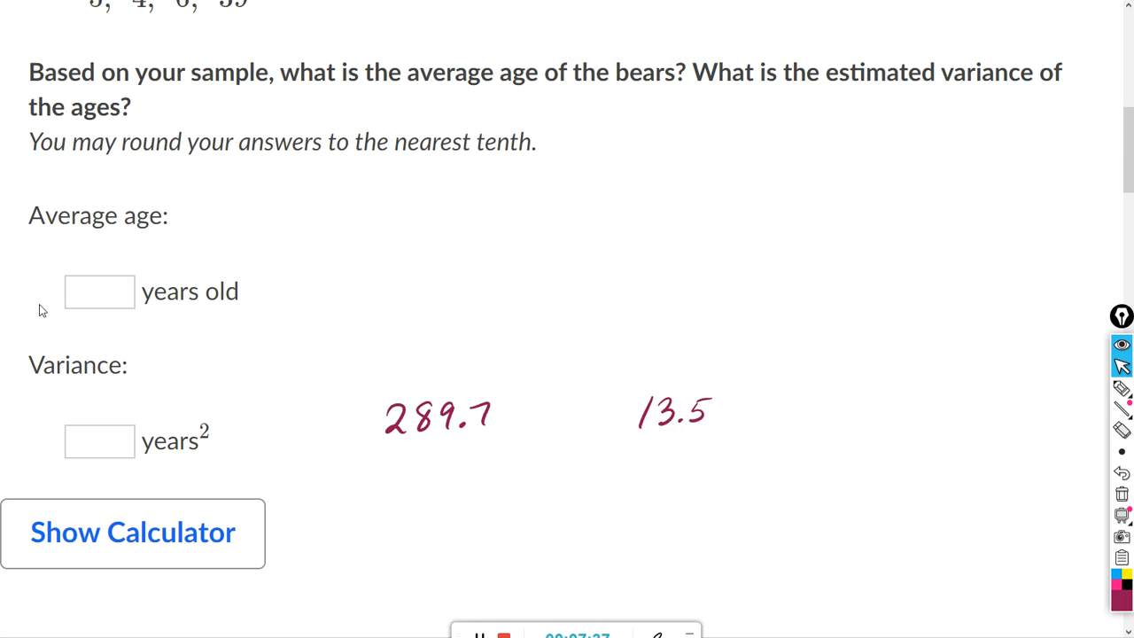
{"action": "left_click", "coordinate": [103, 286]}
{"action": "type", "text": "13.5"}
{"action": "left_click", "coordinate": [110, 452]}
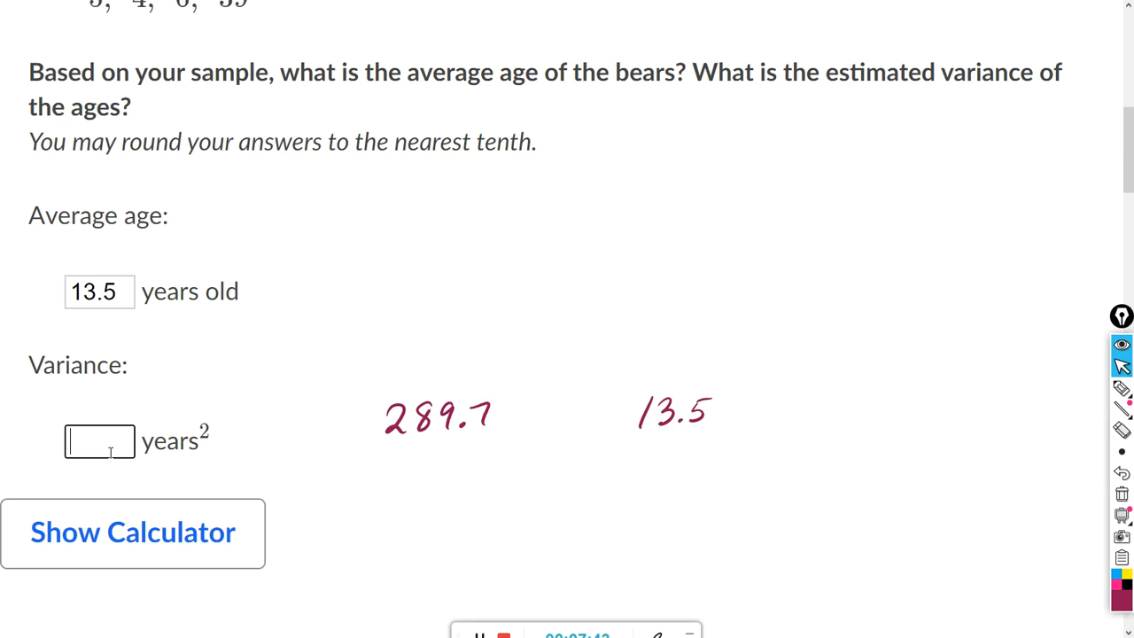
{"action": "type", "text": "289.7"}
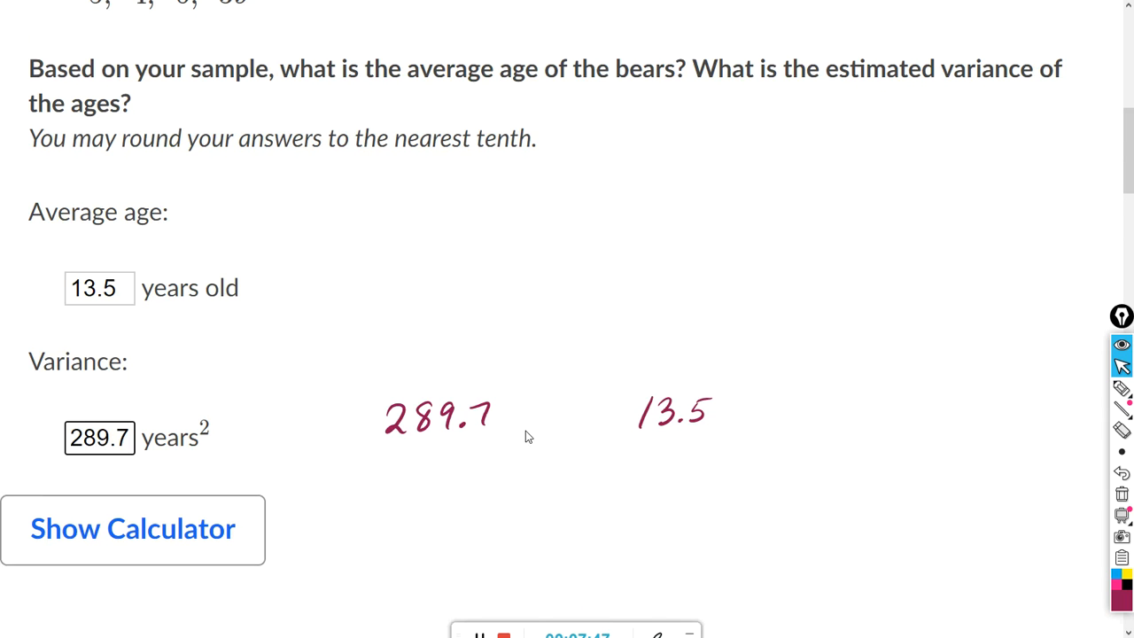
{"action": "scroll", "coordinate": [531, 434], "scroll_direction": "down", "scroll_amount": 3}
{"action": "left_click", "coordinate": [897, 555]}
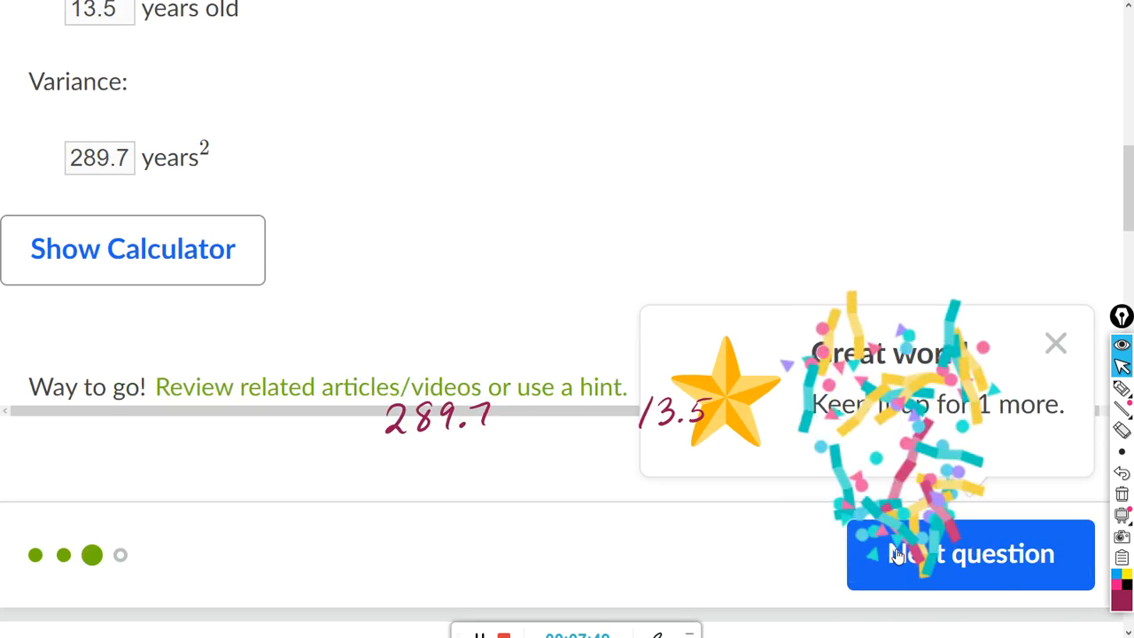
{"action": "scroll", "coordinate": [673, 538], "scroll_direction": "up", "scroll_amount": 3}
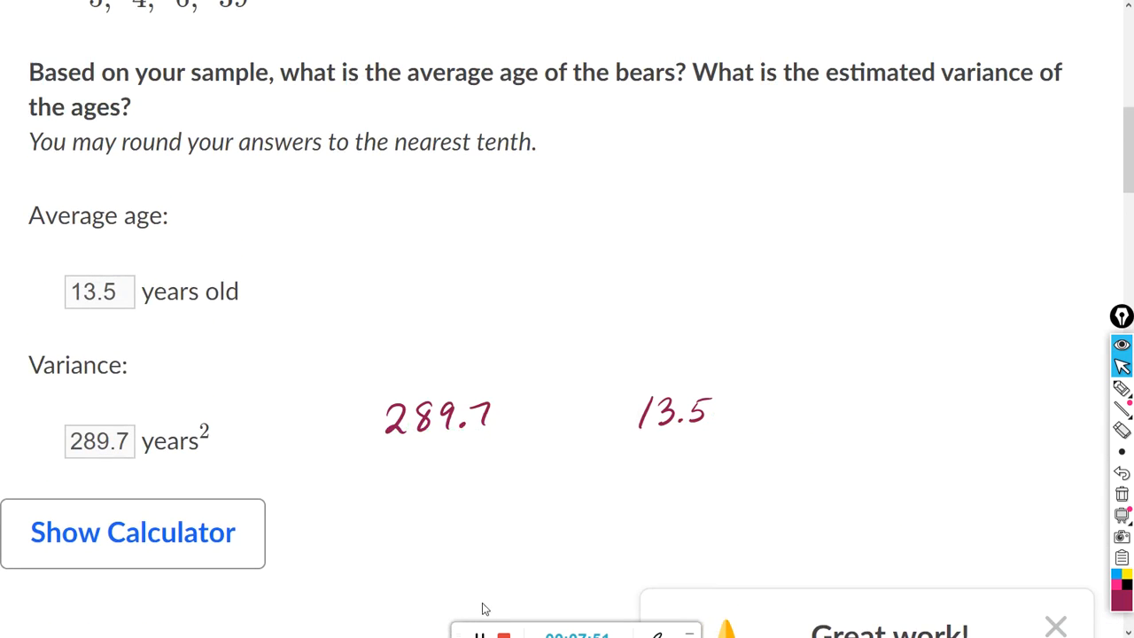